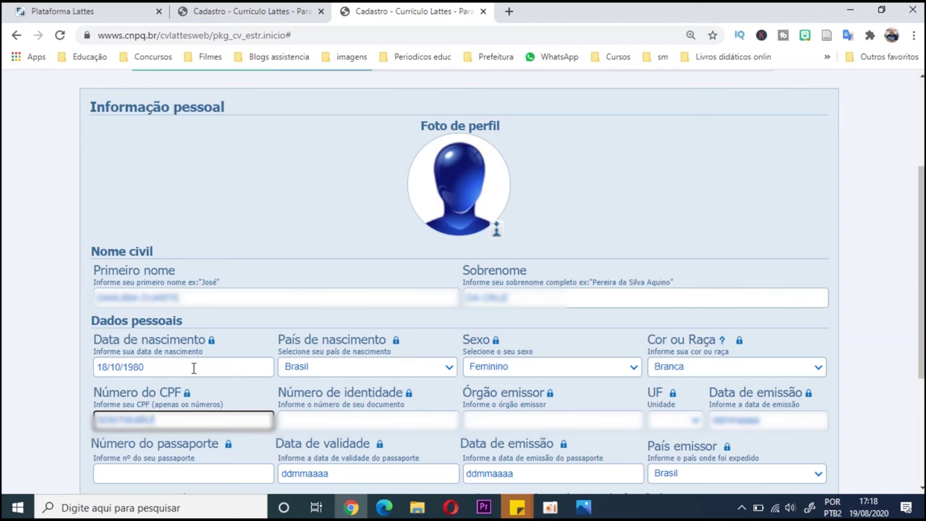
- Enter the identity number with issuer SSP, state SP and issue date 06/12/2018
{"action": "key", "text": "Tab"}
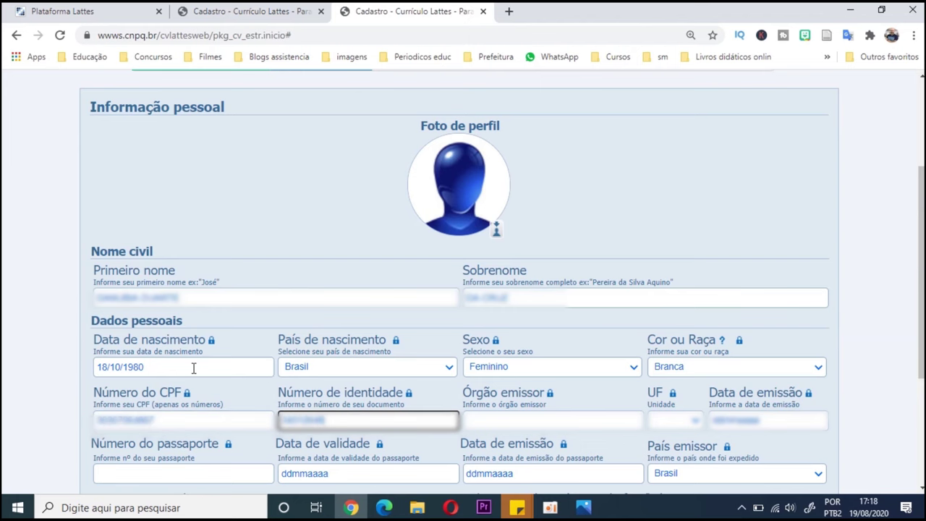
{"action": "key", "text": "Tab"}
{"action": "type", "text": "SSP"}
{"action": "key", "text": "Tab"}
{"action": "type", "text": "SP"}
{"action": "key", "text": "Tab"}
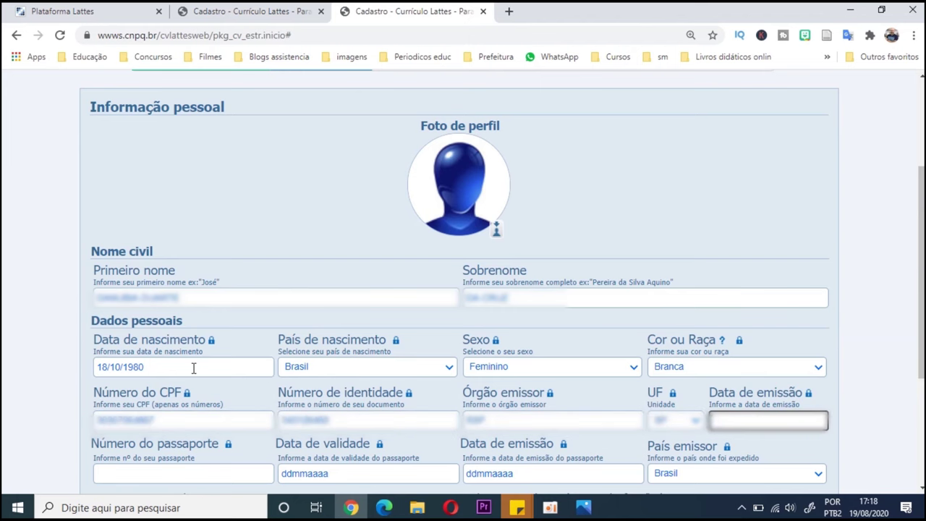
{"action": "type", "text": "06/12/2018"}
- Fill in the father's and mother's first names and surnames, then advance to address and contact
{"action": "scroll", "coordinate": [247, 323], "scroll_direction": "down", "scroll_amount": 3}
{"action": "left_click", "coordinate": [247, 323]}
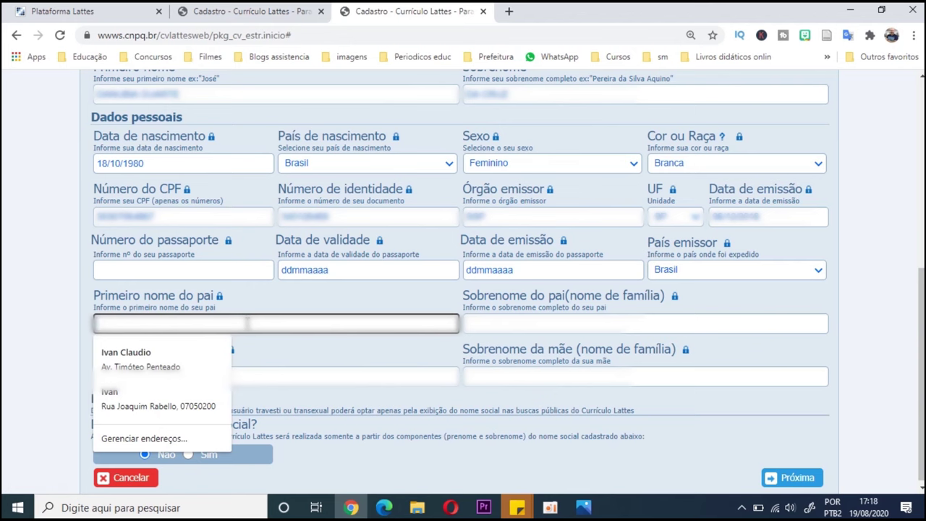
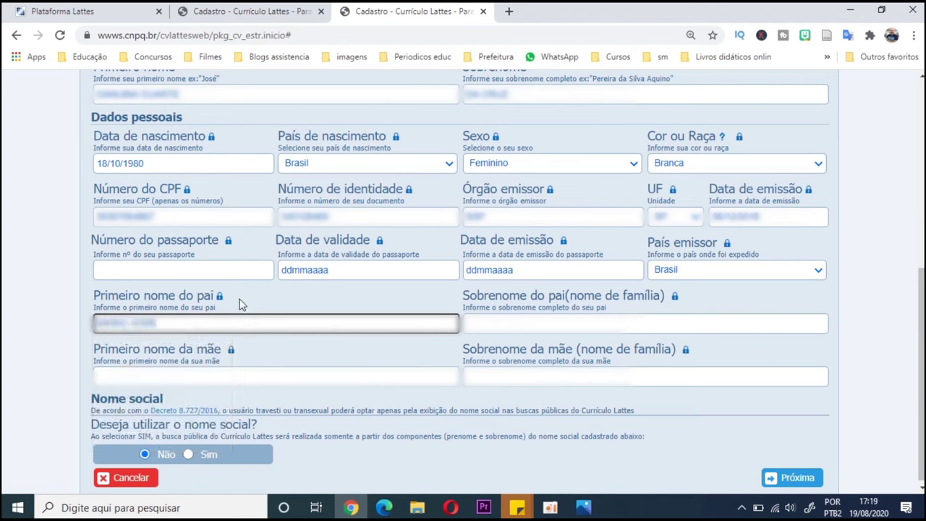
{"action": "key", "text": "Tab"}
{"action": "key", "text": "Tab"}
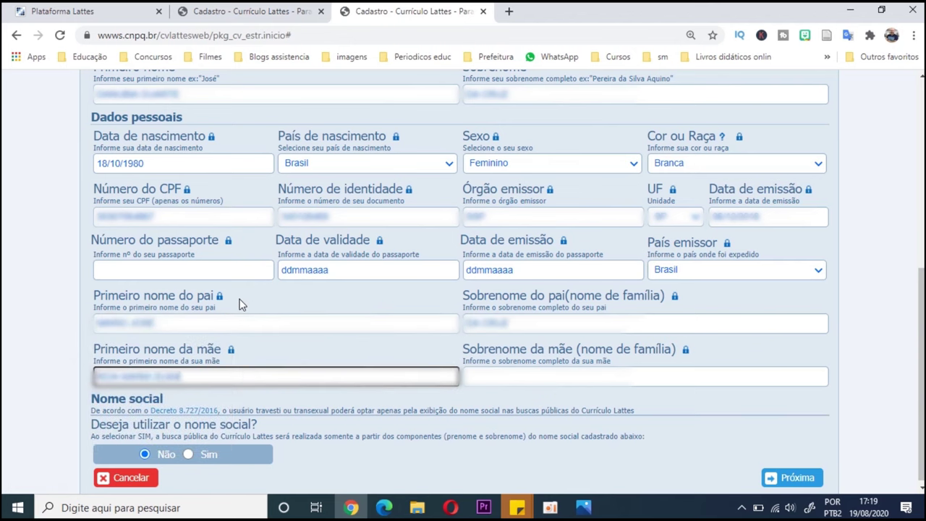
{"action": "key", "text": "Tab"}
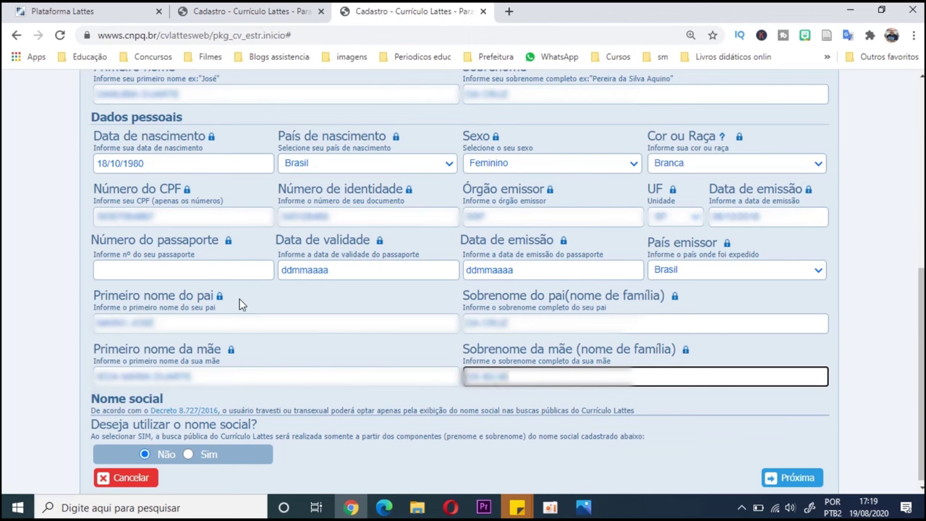
{"action": "scroll", "coordinate": [243, 456], "scroll_direction": "down", "scroll_amount": 1}
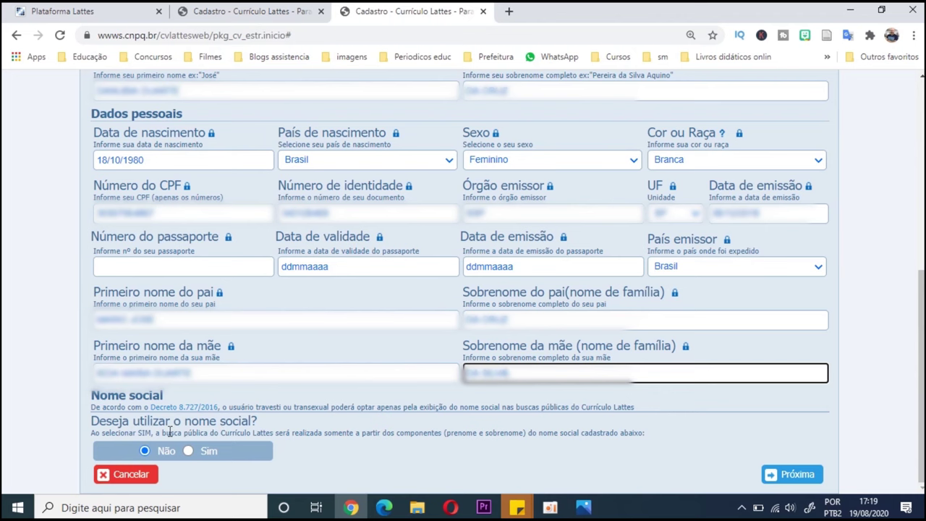
{"action": "left_click", "coordinate": [768, 473]}
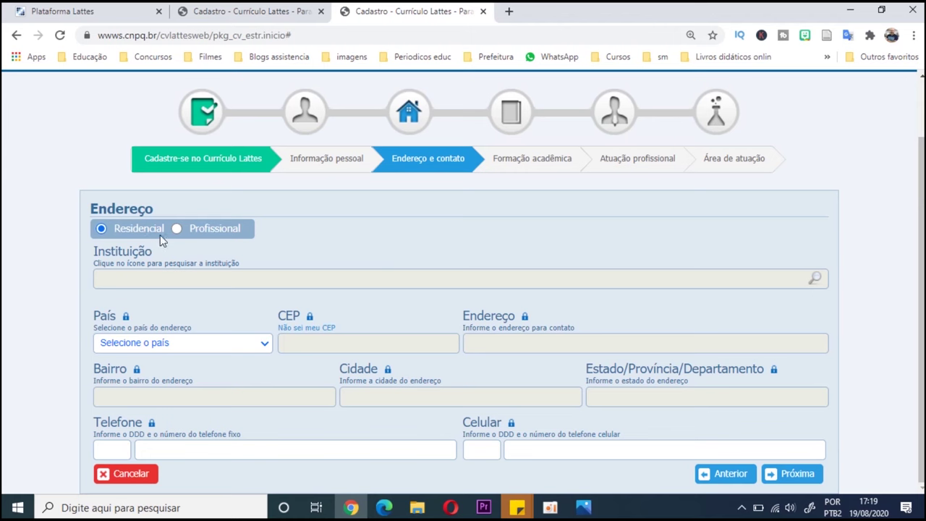
- Keep Brasil as the address country and continue to Formação acadêmica
{"action": "left_click", "coordinate": [209, 345]}
{"action": "scroll", "coordinate": [165, 158], "scroll_direction": "down", "scroll_amount": 1}
{"action": "left_click", "coordinate": [110, 119]}
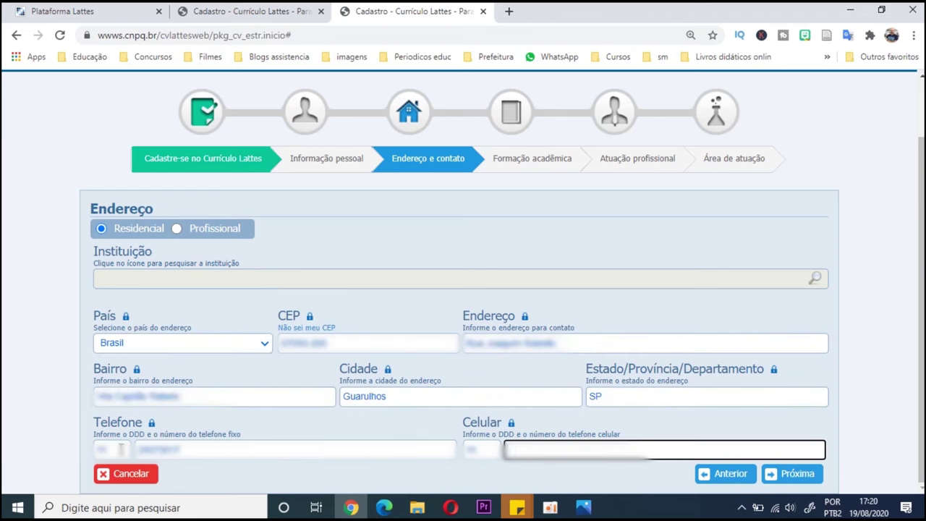
{"action": "left_click", "coordinate": [791, 474]}
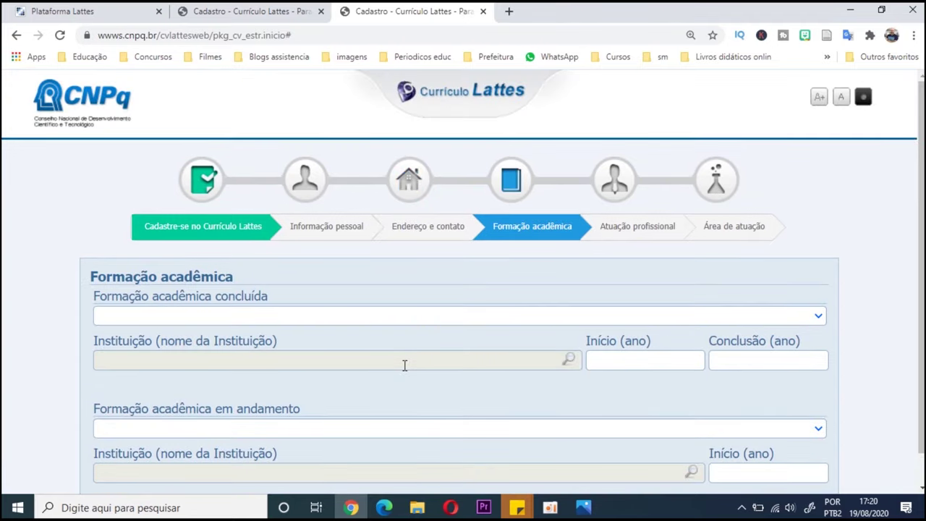
- Choose Graduação as the completed degree at Faculdade Progresso, found via institution search
{"action": "scroll", "coordinate": [405, 365], "scroll_direction": "down", "scroll_amount": 1}
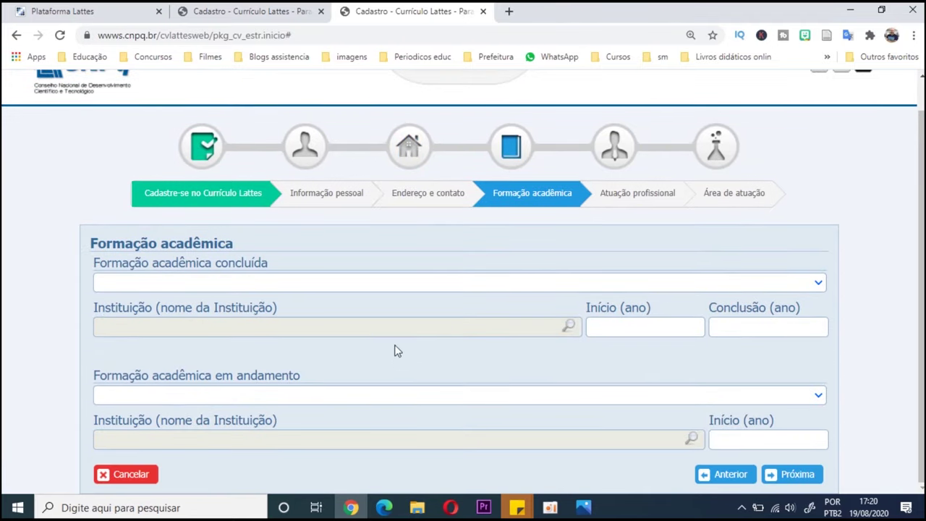
{"action": "left_click", "coordinate": [382, 286]}
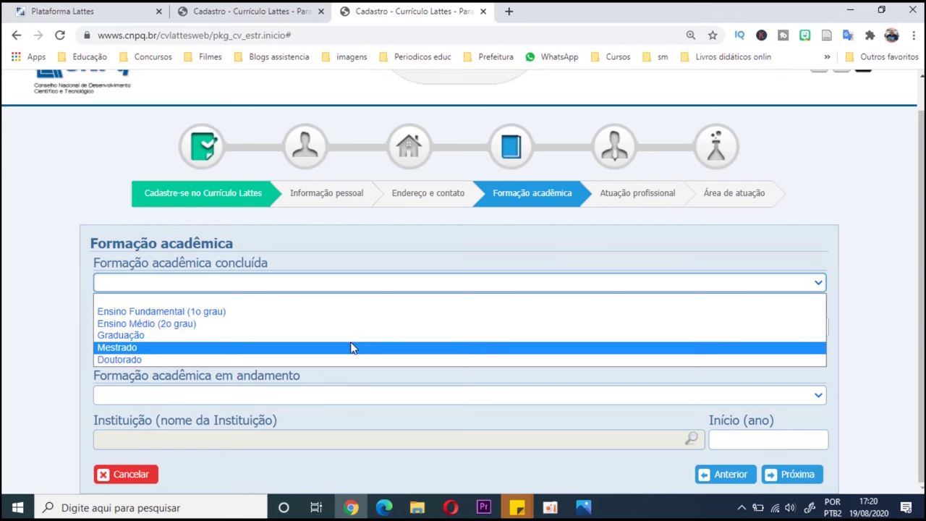
{"action": "left_click", "coordinate": [348, 335]}
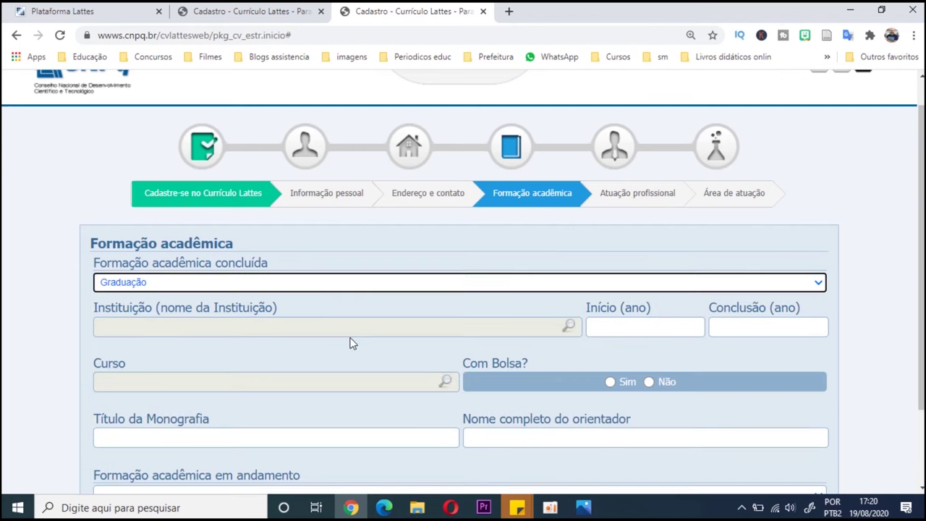
{"action": "left_click", "coordinate": [363, 331]}
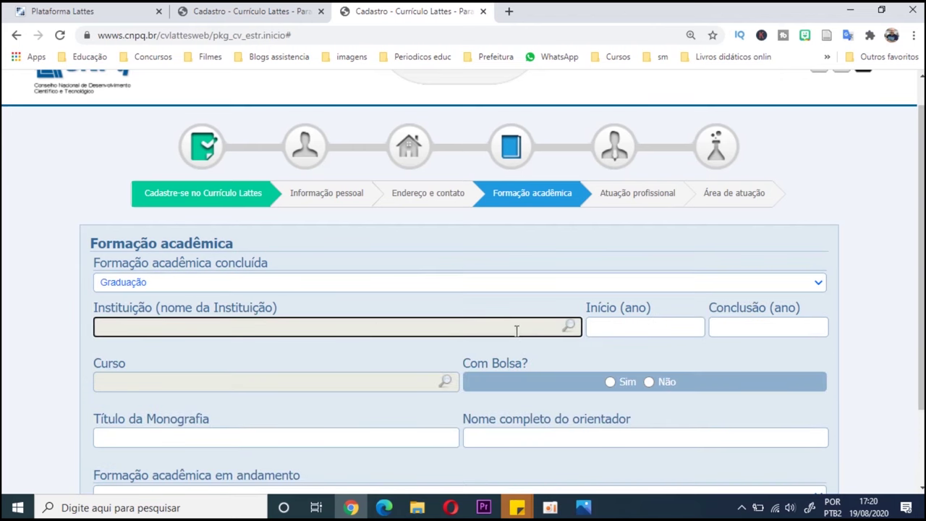
{"action": "left_click", "coordinate": [569, 327]}
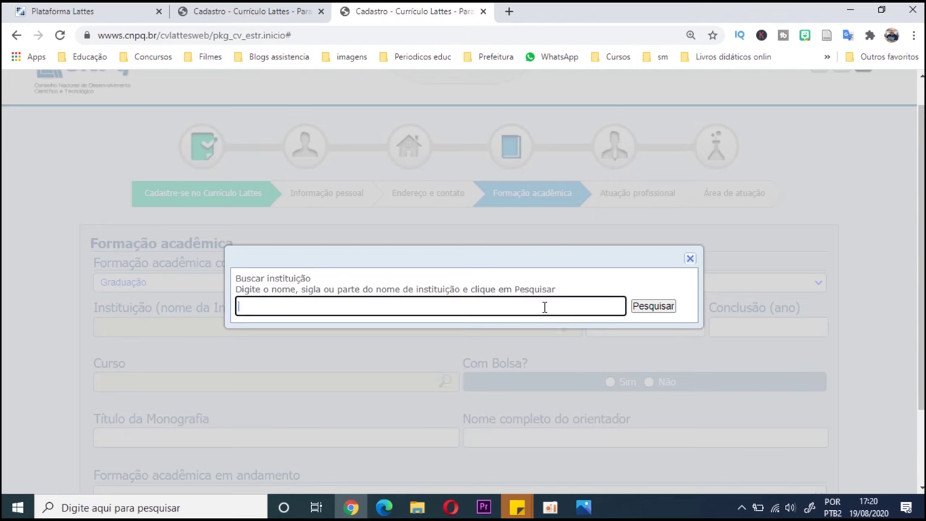
{"action": "type", "text": "FACULDADE PROGRESSO"}
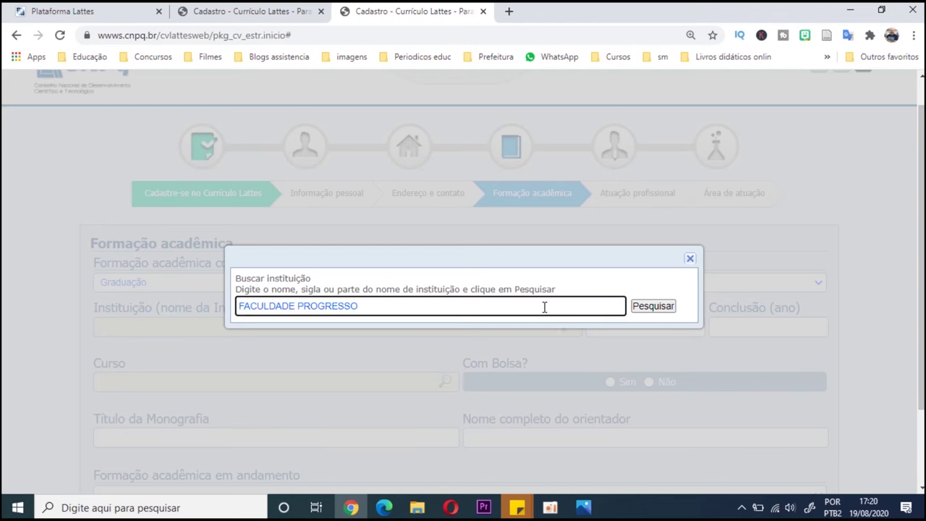
{"action": "left_click", "coordinate": [654, 306]}
{"action": "left_click", "coordinate": [304, 317]}
- Enter the 2018–2019 start and completion years and select Pedagogia as the course
{"action": "left_click", "coordinate": [611, 329]}
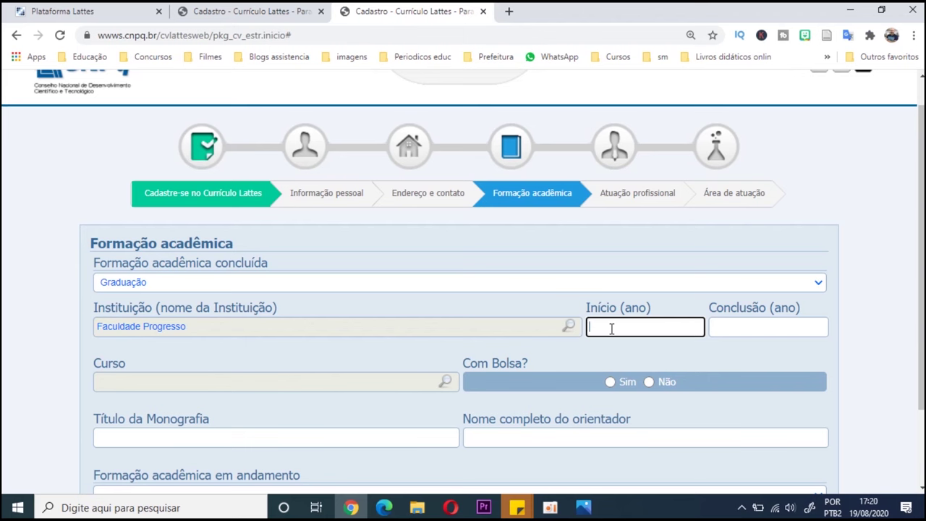
{"action": "type", "text": "2018"}
{"action": "left_click", "coordinate": [722, 321]}
{"action": "type", "text": "20"}
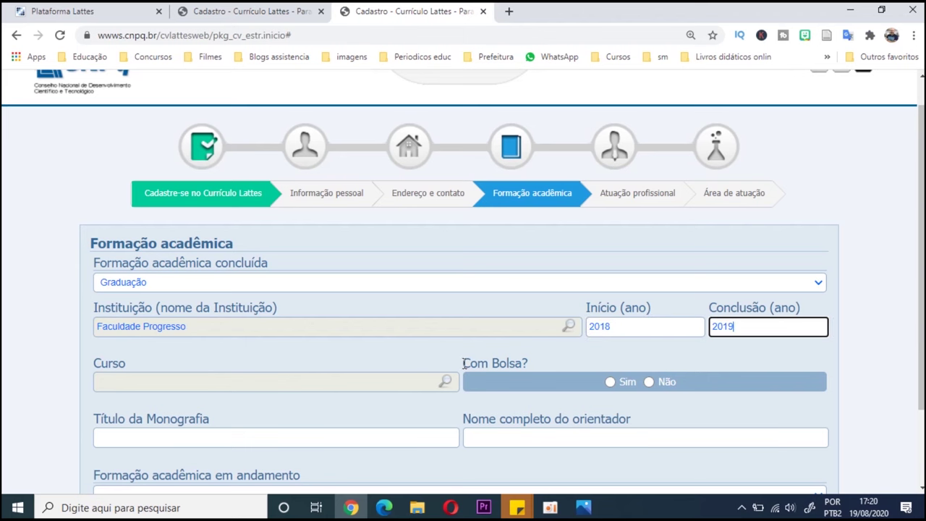
{"action": "left_click", "coordinate": [445, 381]}
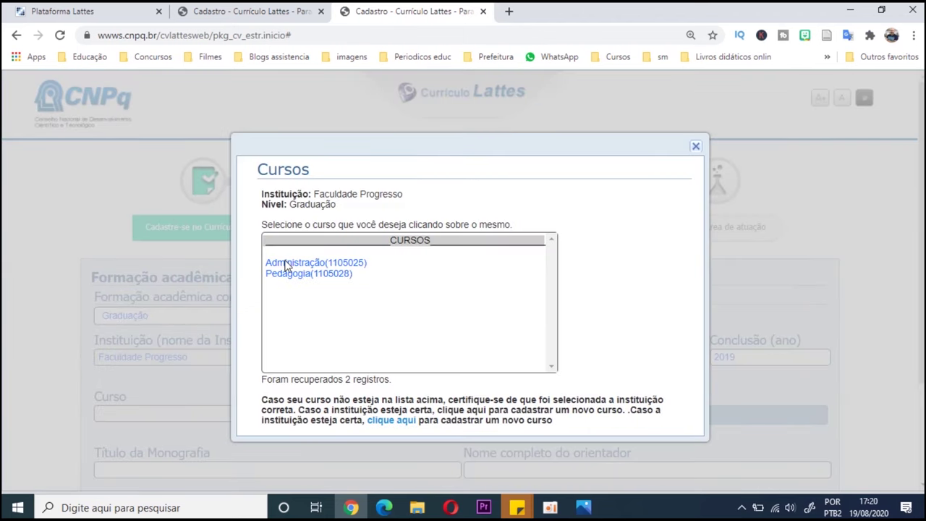
{"action": "left_click", "coordinate": [299, 275]}
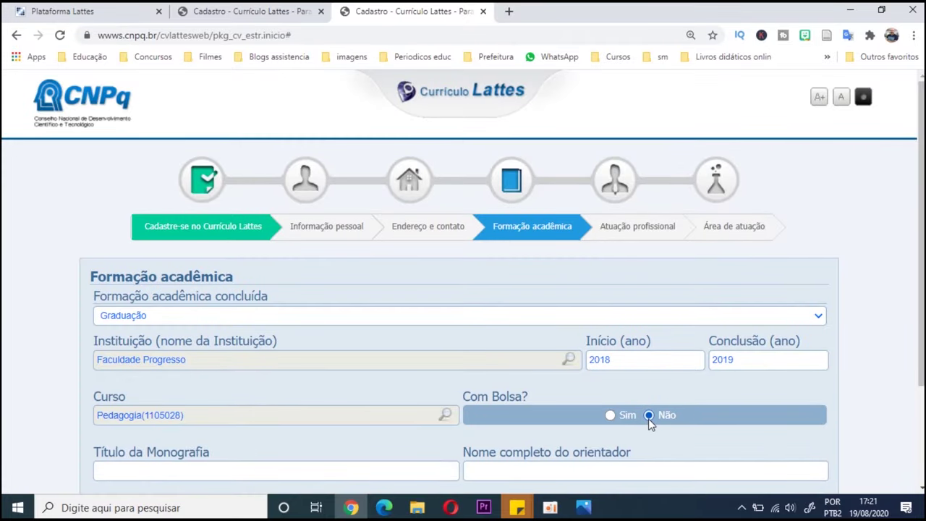
- Enter monograph title 'ARTIGO' and the advisor's full name
{"action": "scroll", "coordinate": [648, 419], "scroll_direction": "down", "scroll_amount": 2}
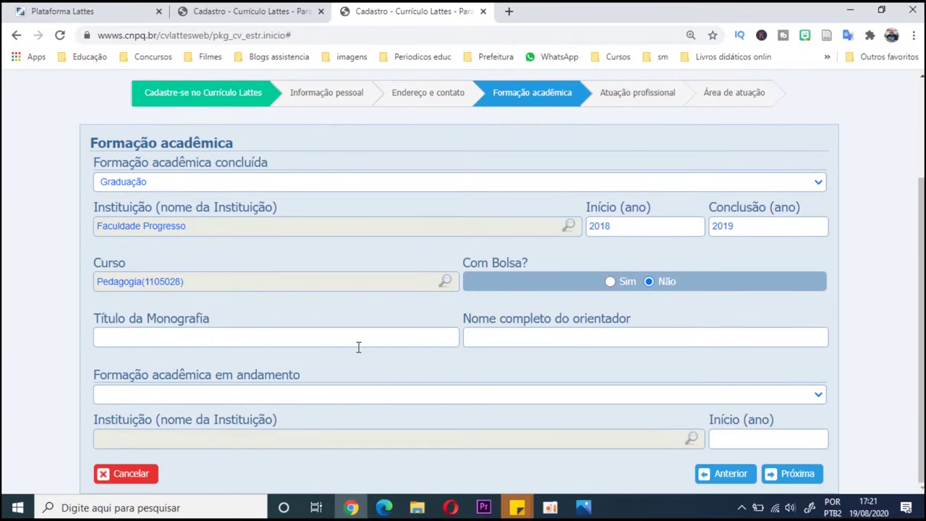
{"action": "left_click", "coordinate": [357, 343]}
{"action": "type", "text": "ARTIGO"}
{"action": "key", "text": "Tab"}
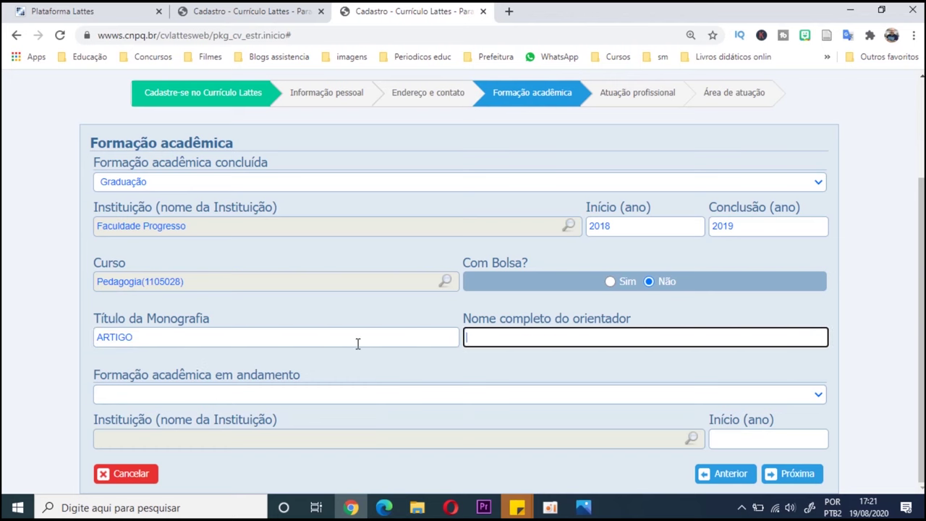
{"action": "key", "text": "Tab"}
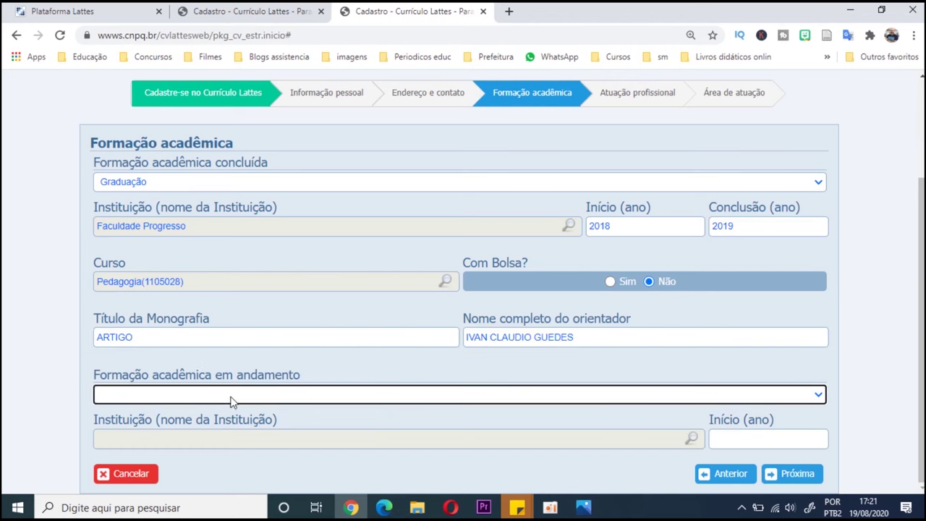
- Answer Não to current professional activity and proceed to the Área de atuação step
{"action": "left_click", "coordinate": [797, 473]}
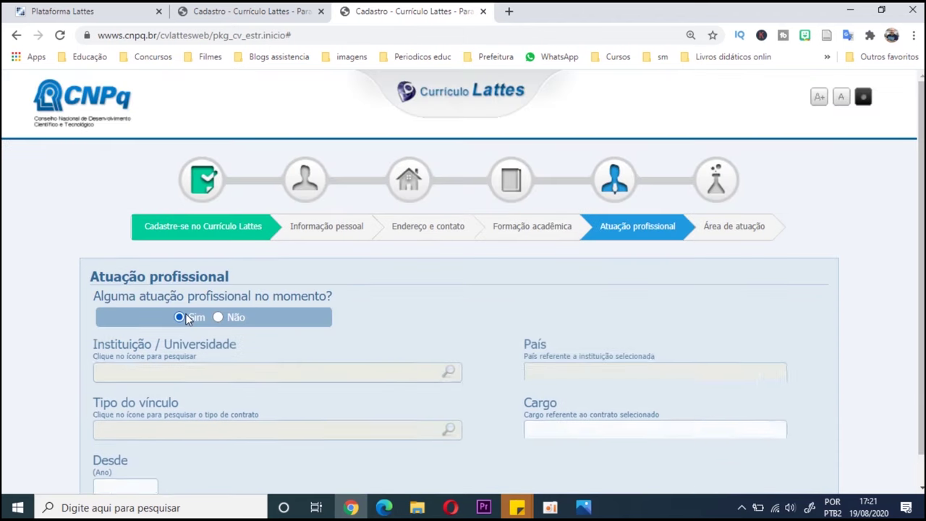
{"action": "scroll", "coordinate": [235, 289], "scroll_direction": "down", "scroll_amount": 1}
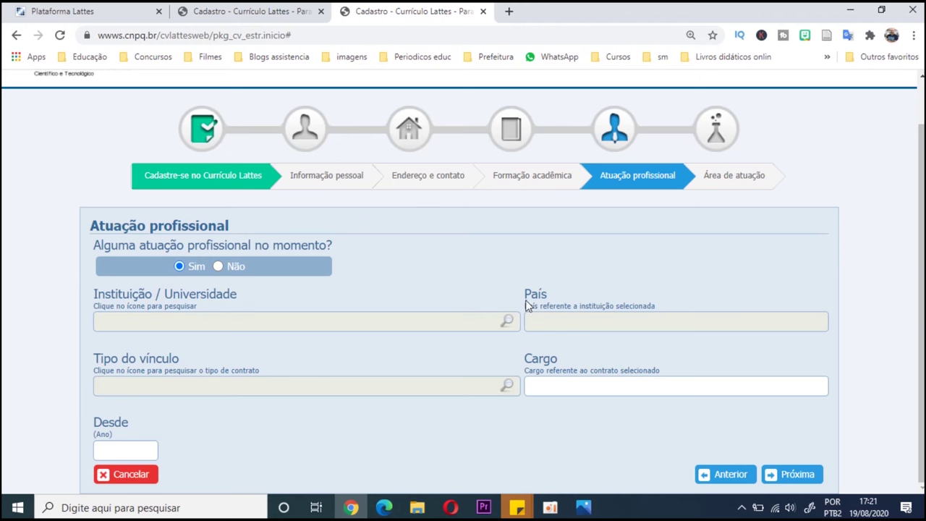
{"action": "left_click", "coordinate": [218, 266]}
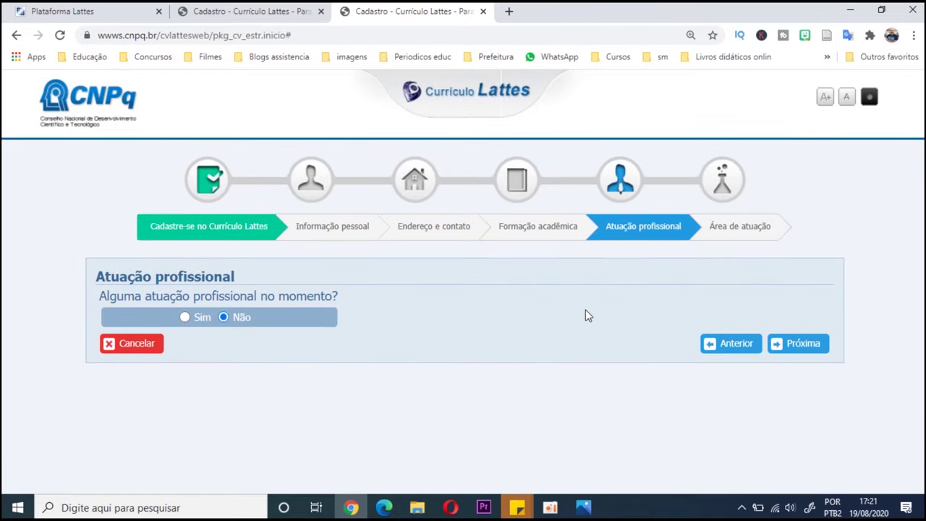
{"action": "left_click", "coordinate": [820, 346]}
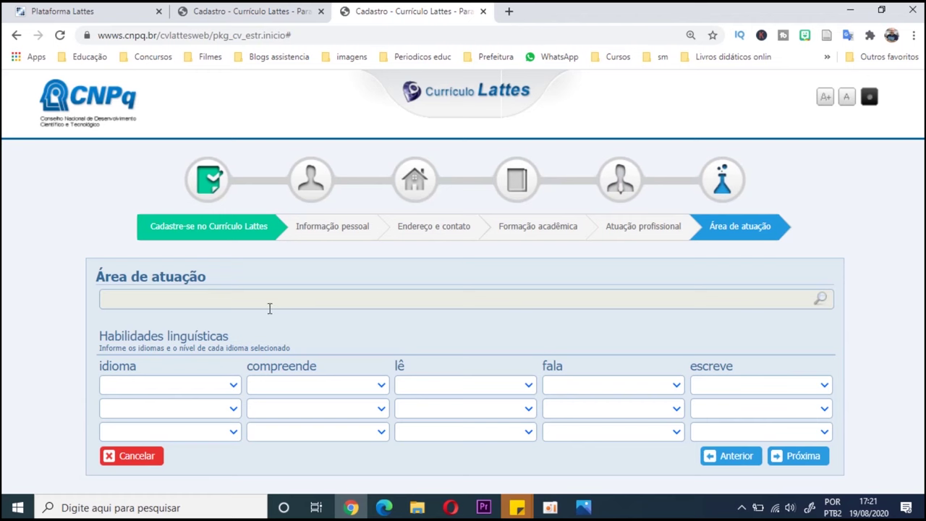
- Set Ciências Humanas > Educação as the area of activity
{"action": "left_click", "coordinate": [819, 304]}
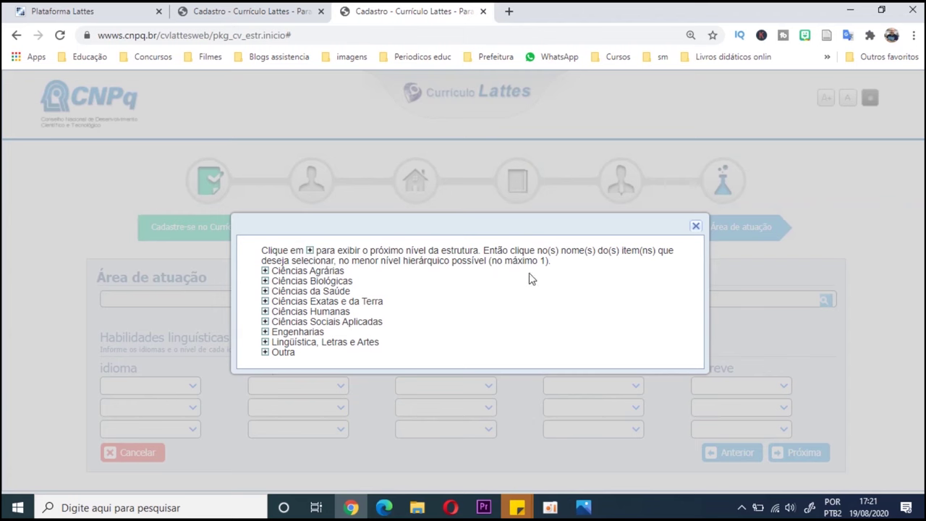
{"action": "left_click", "coordinate": [264, 312]}
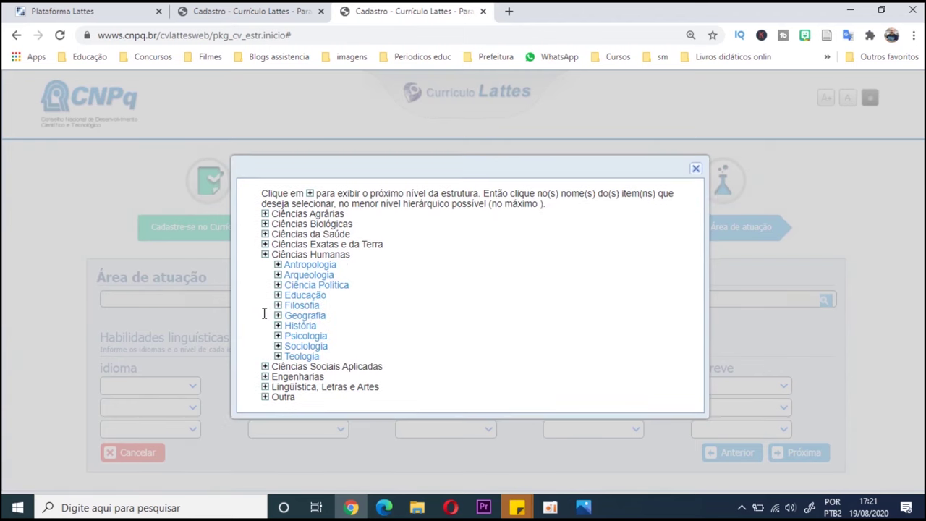
{"action": "left_click", "coordinate": [289, 297]}
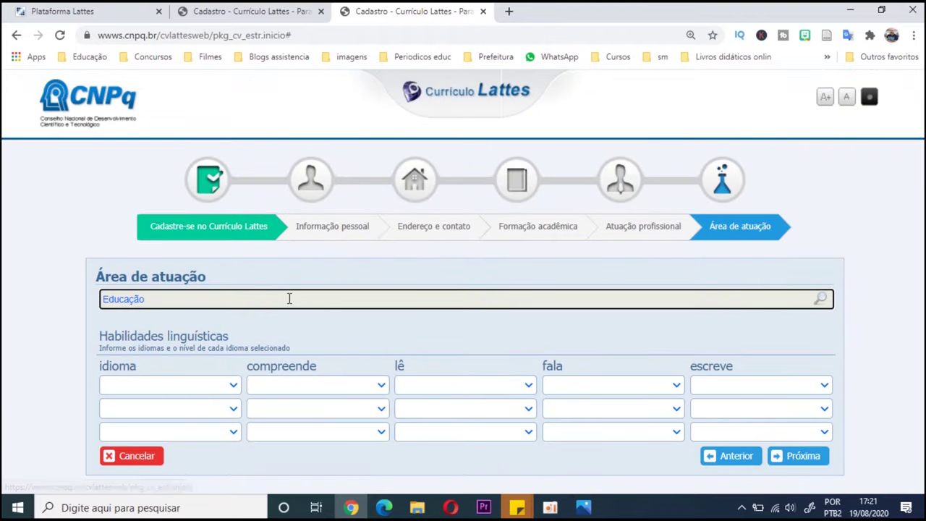
- Try Inglês in the first language row and open its comprehension, reading, speaking and writing levels
{"action": "left_click", "coordinate": [233, 384]}
{"action": "scroll", "coordinate": [217, 340], "scroll_direction": "down", "scroll_amount": 1}
{"action": "scroll", "coordinate": [214, 234], "scroll_direction": "up", "scroll_amount": 1}
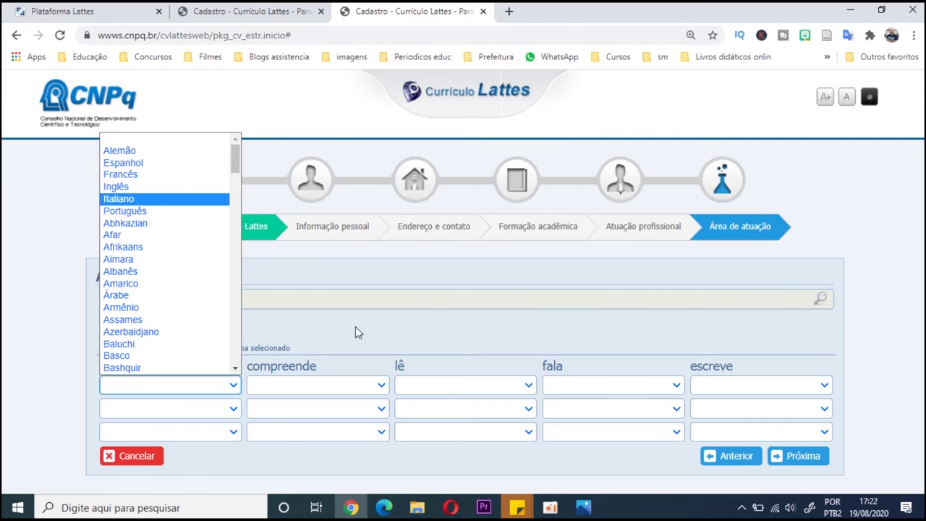
{"action": "scroll", "coordinate": [224, 344], "scroll_direction": "down", "scroll_amount": 1}
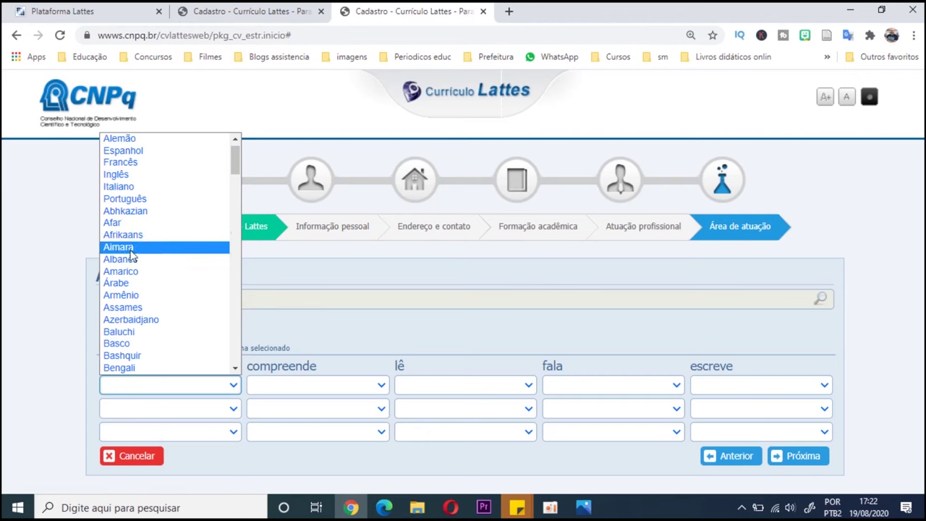
{"action": "left_click", "coordinate": [157, 175]}
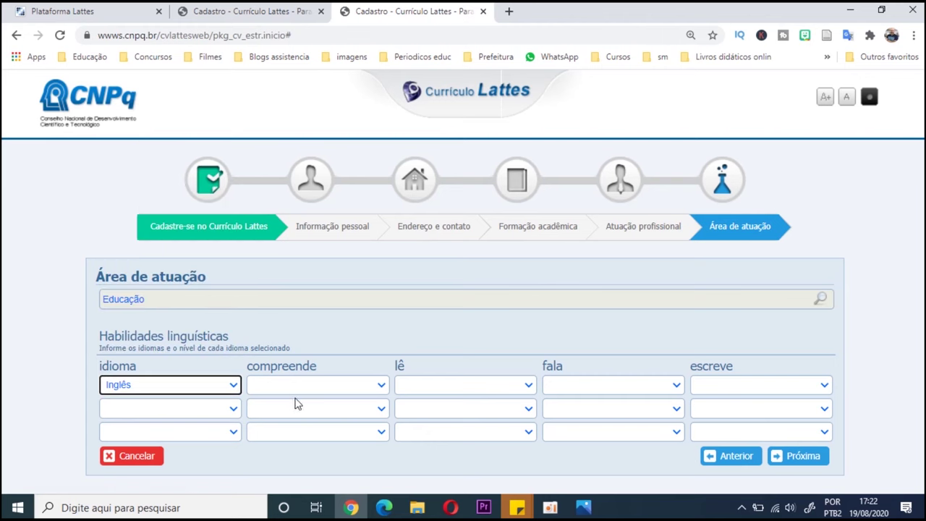
{"action": "left_click", "coordinate": [359, 392]}
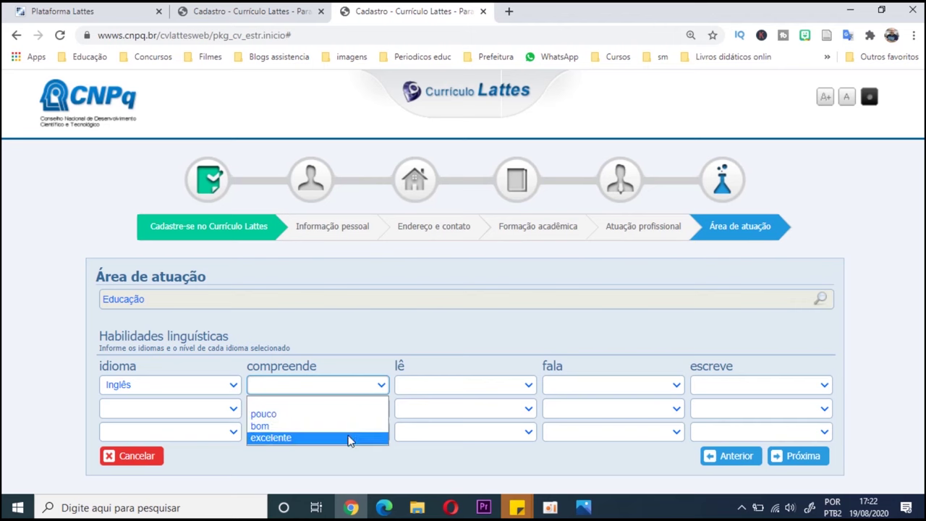
{"action": "left_click", "coordinate": [497, 385]}
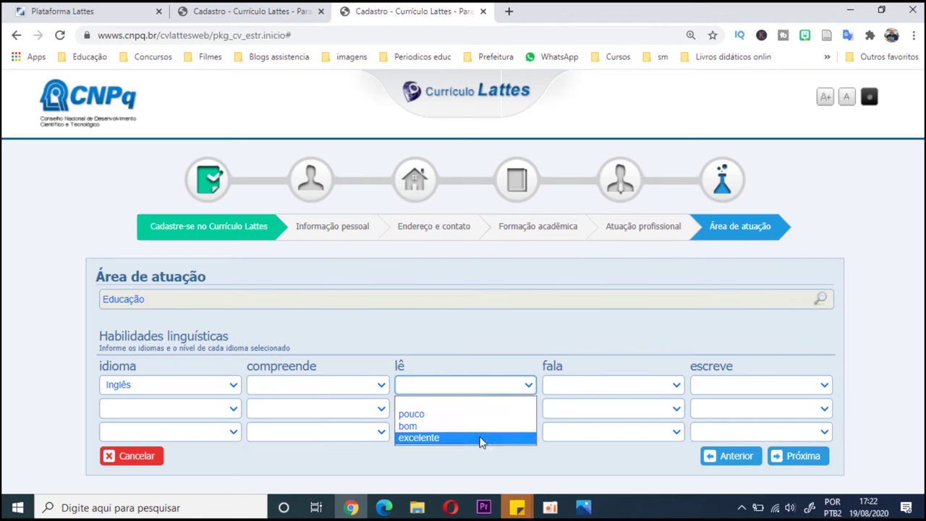
{"action": "left_click", "coordinate": [579, 388]}
{"action": "left_click", "coordinate": [579, 389]}
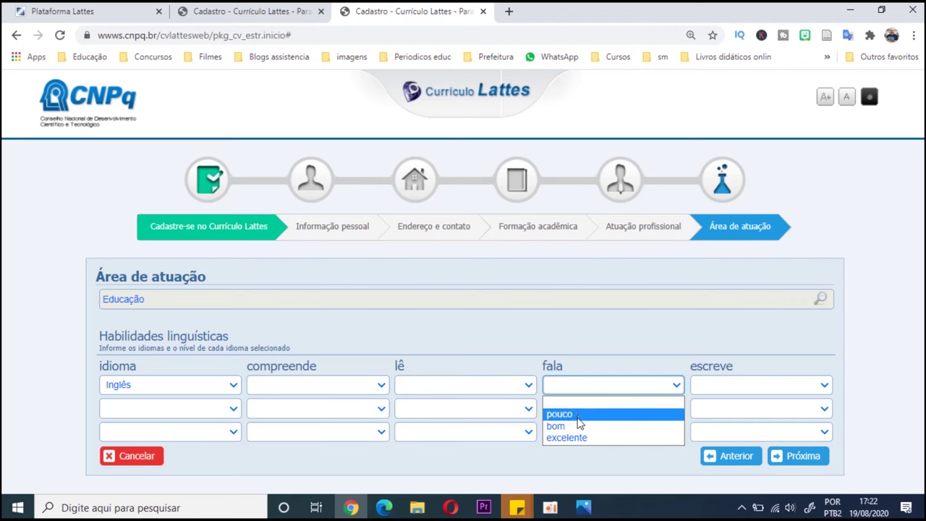
{"action": "left_click", "coordinate": [720, 388]}
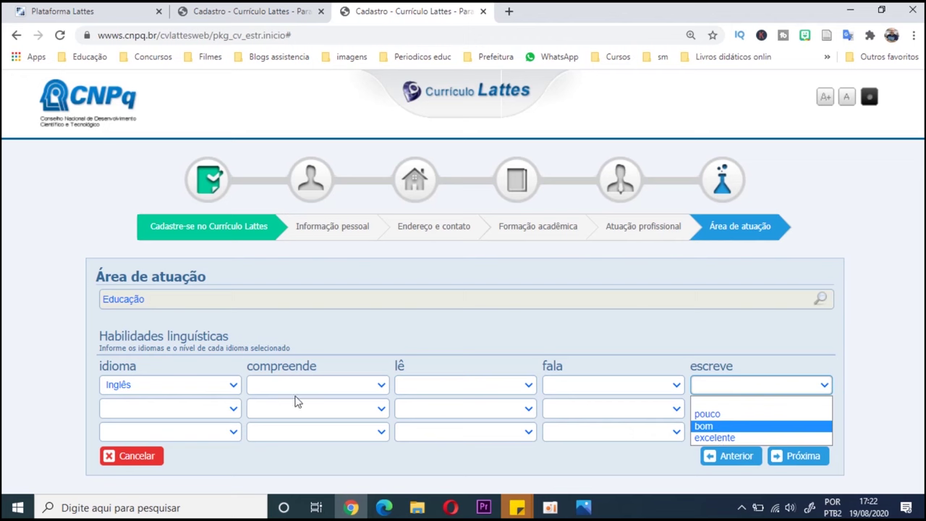
- Clear the chosen language and try to finish, triggering the missing-photo warning
{"action": "left_click", "coordinate": [236, 387]}
{"action": "scroll", "coordinate": [201, 284], "scroll_direction": "down", "scroll_amount": 1}
{"action": "scroll", "coordinate": [188, 224], "scroll_direction": "up", "scroll_amount": 2}
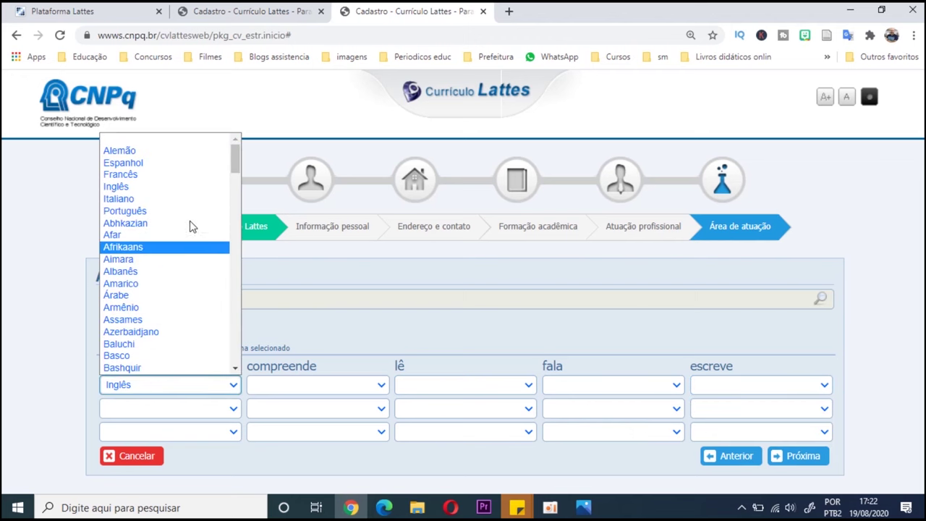
{"action": "left_click", "coordinate": [182, 140]}
{"action": "left_click", "coordinate": [788, 455]}
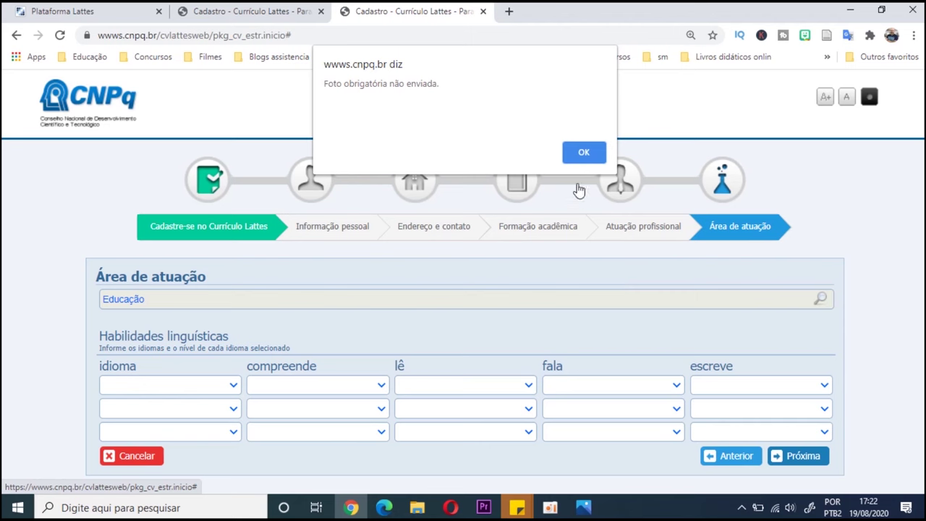
- Return to Informação pessoal, attempt a profile photo, and reopen the chooser after the over-70k rejection
{"action": "left_click", "coordinate": [581, 154]}
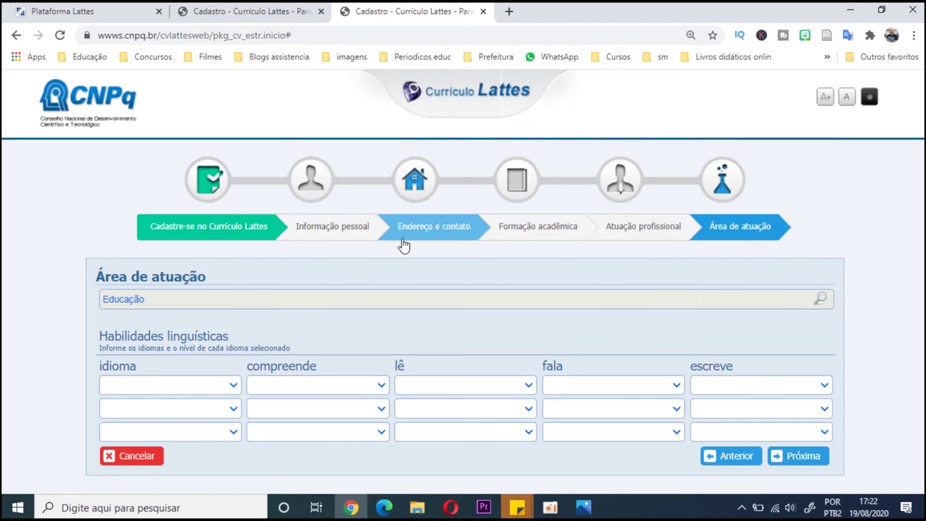
{"action": "left_click", "coordinate": [325, 205]}
{"action": "scroll", "coordinate": [405, 354], "scroll_direction": "down", "scroll_amount": 1}
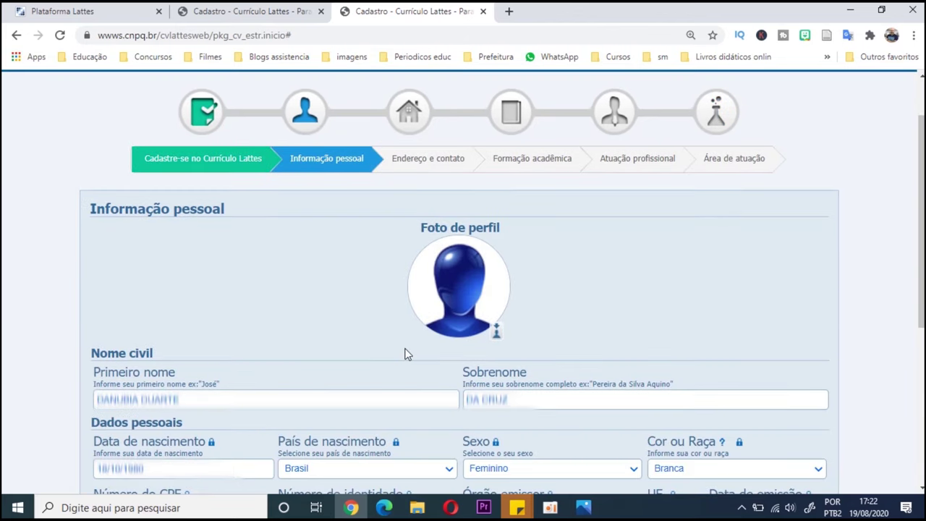
{"action": "left_click", "coordinate": [496, 331]}
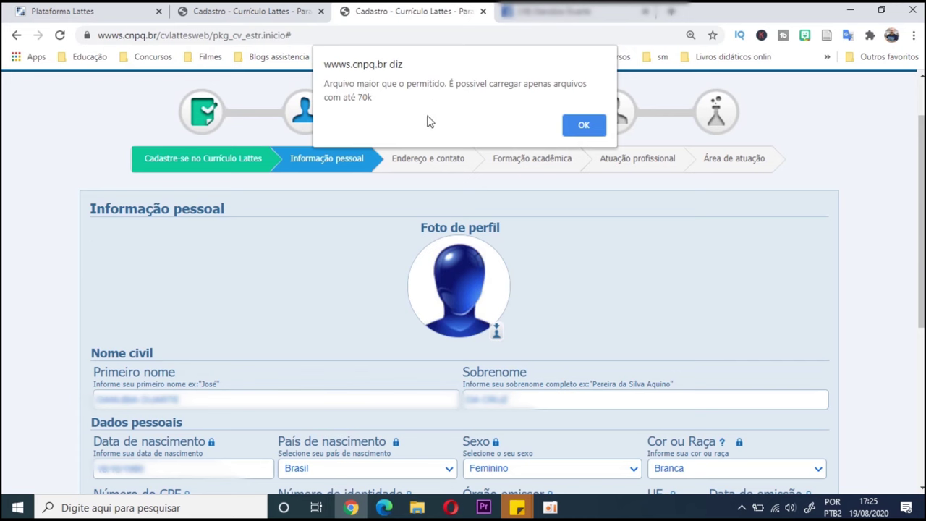
{"action": "left_click", "coordinate": [583, 127]}
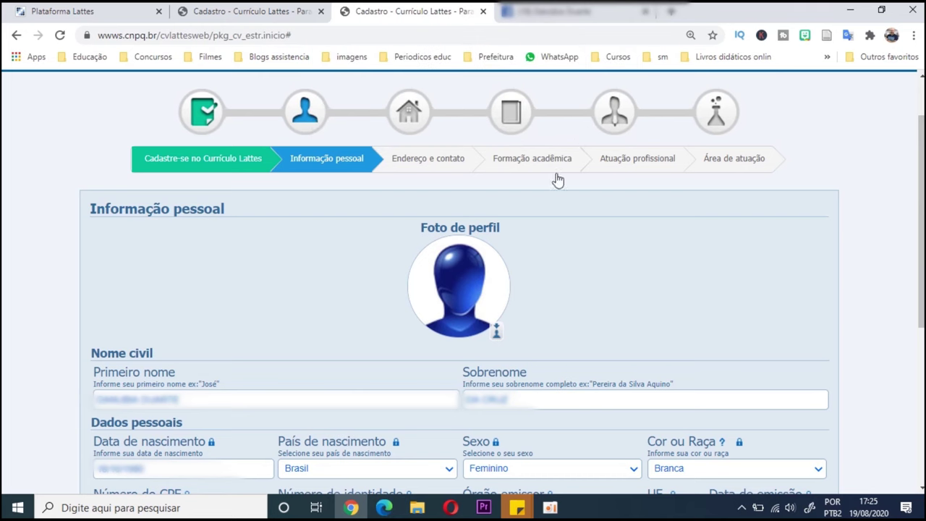
{"action": "left_click", "coordinate": [496, 336]}
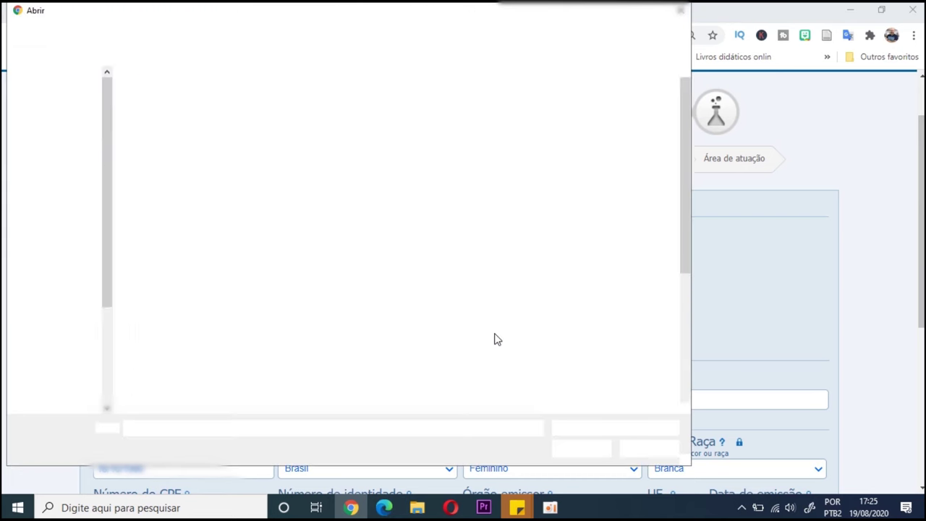
- Open a smaller image as the profile photo, then advance through address, education and professional activity
{"action": "left_click", "coordinate": [478, 318]}
{"action": "left_click", "coordinate": [563, 449]}
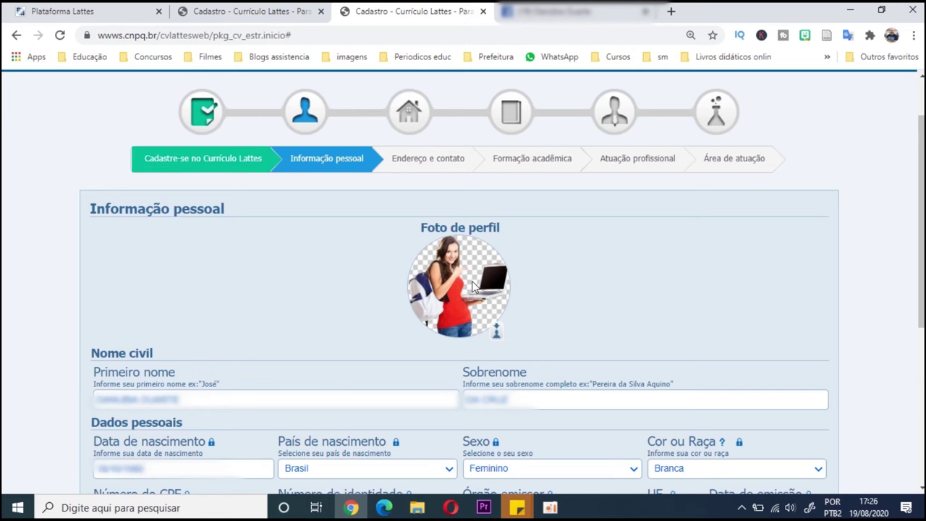
{"action": "scroll", "coordinate": [472, 281], "scroll_direction": "down", "scroll_amount": 5}
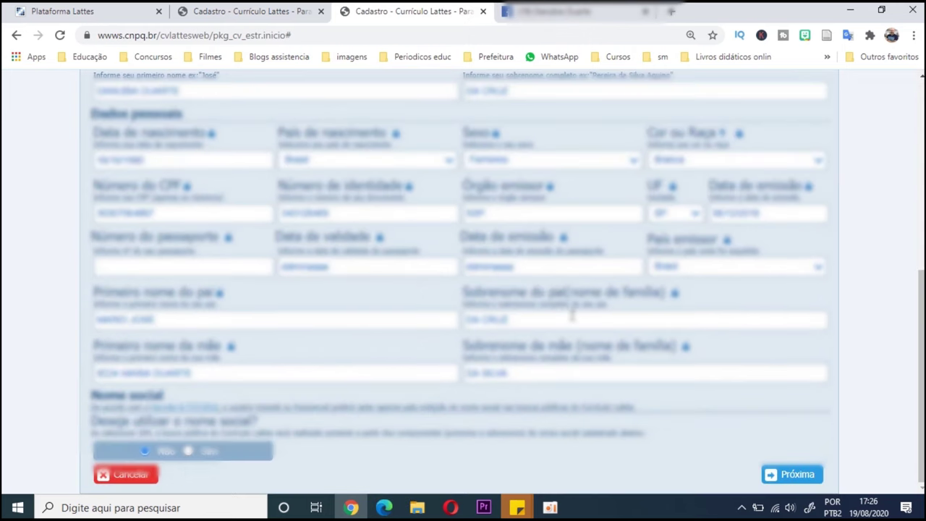
{"action": "left_click", "coordinate": [785, 474]}
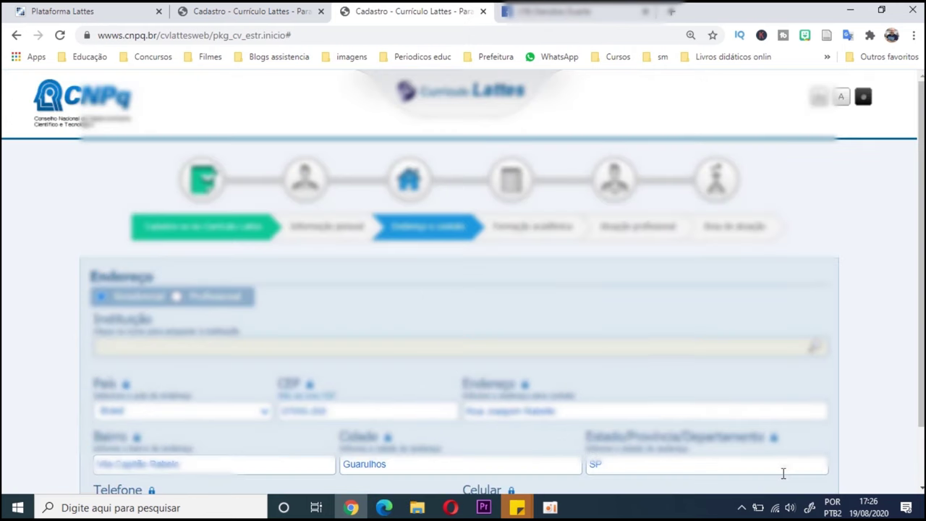
{"action": "scroll", "coordinate": [644, 337], "scroll_direction": "down", "scroll_amount": 1}
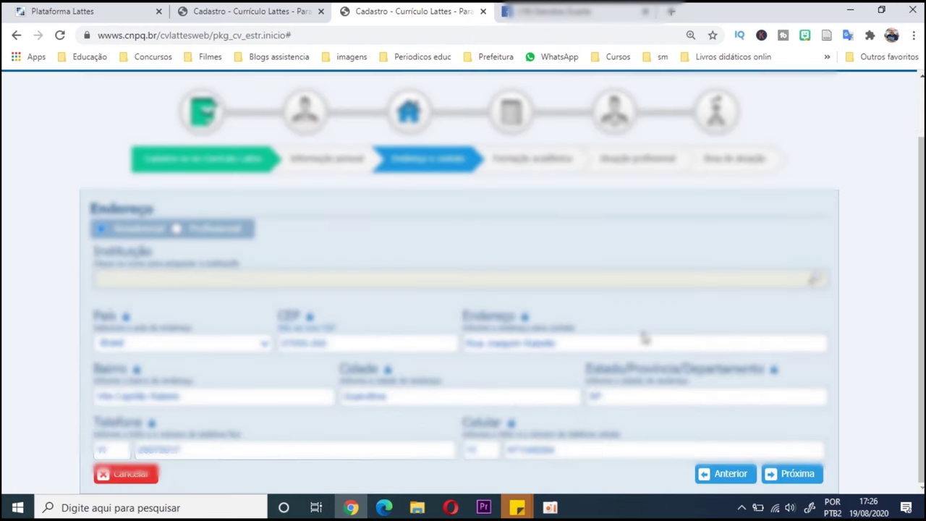
{"action": "left_click", "coordinate": [794, 475]}
{"action": "scroll", "coordinate": [792, 481], "scroll_direction": "down", "scroll_amount": 1}
{"action": "left_click", "coordinate": [791, 472]}
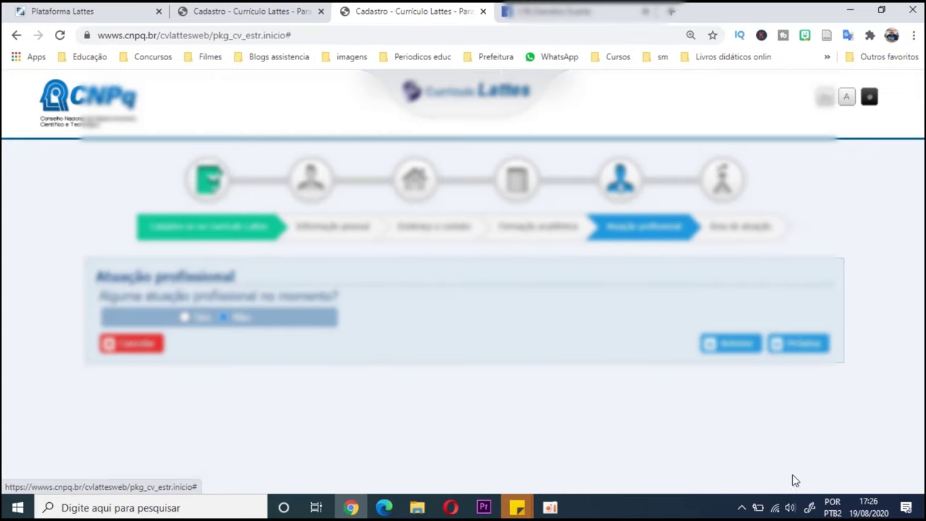
- Review the submission, send the CV to CNPq and acknowledge the 24-hour publication notice
{"action": "left_click", "coordinate": [796, 351]}
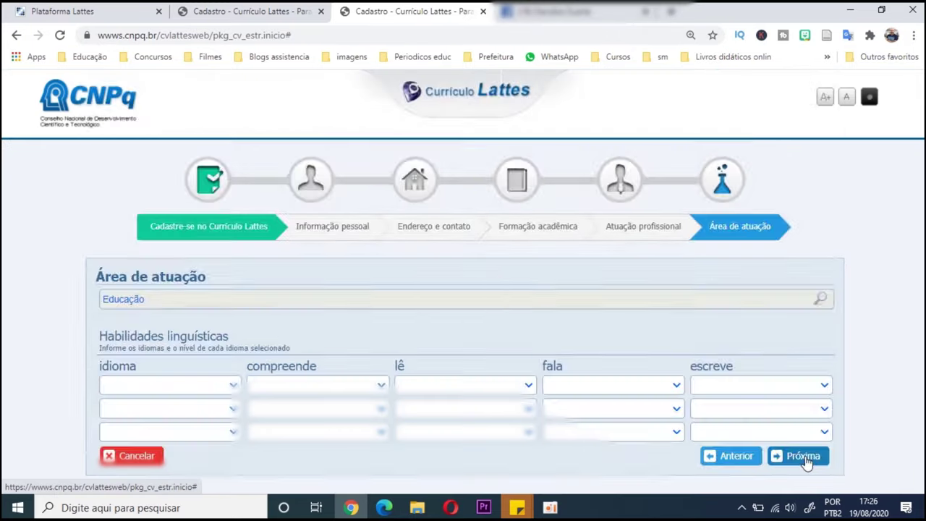
{"action": "left_click", "coordinate": [805, 456]}
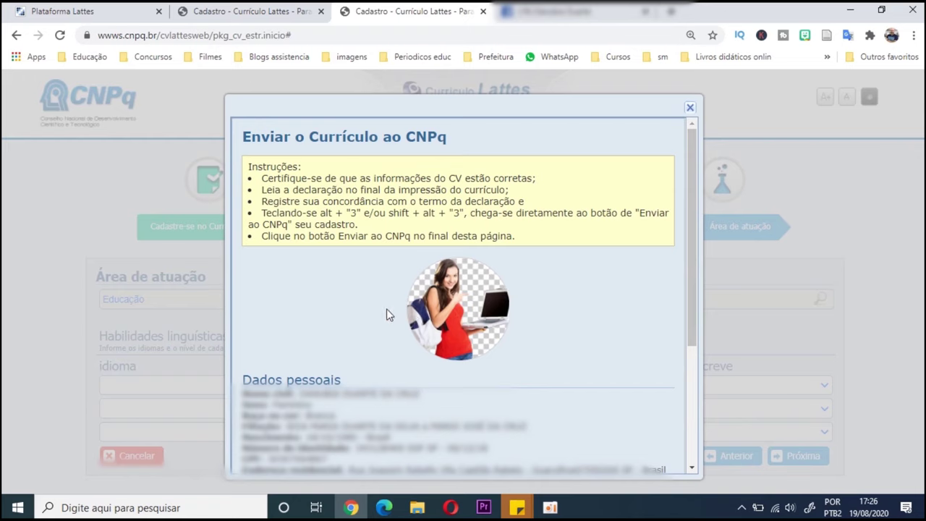
{"action": "scroll", "coordinate": [388, 314], "scroll_direction": "down", "scroll_amount": 3}
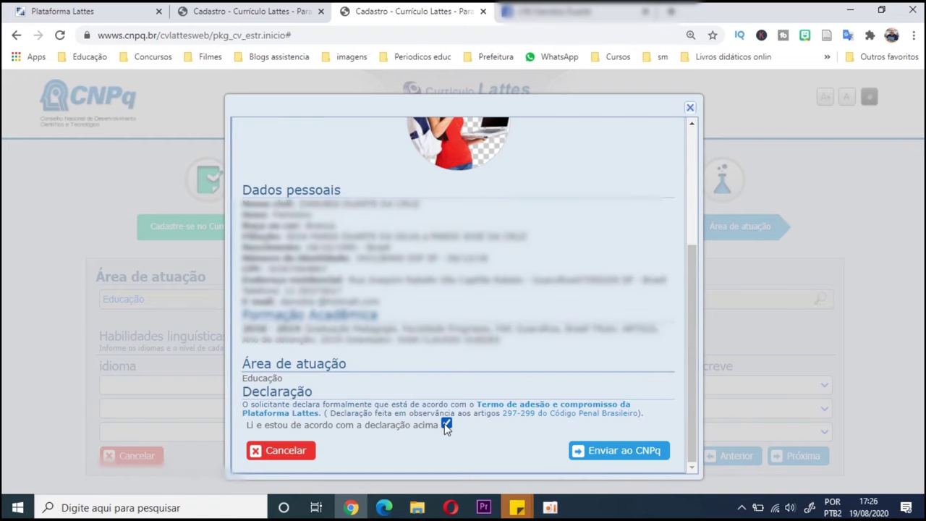
{"action": "left_click", "coordinate": [600, 451]}
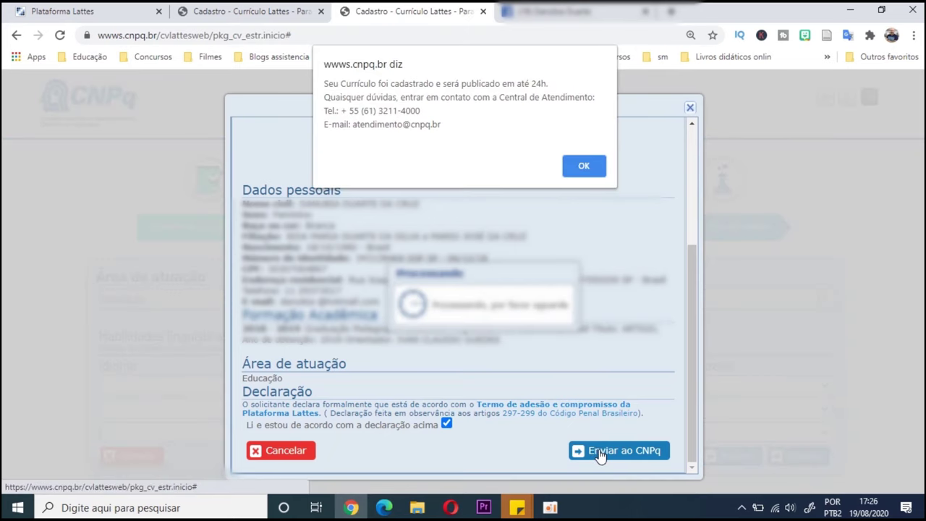
{"action": "left_click", "coordinate": [586, 174]}
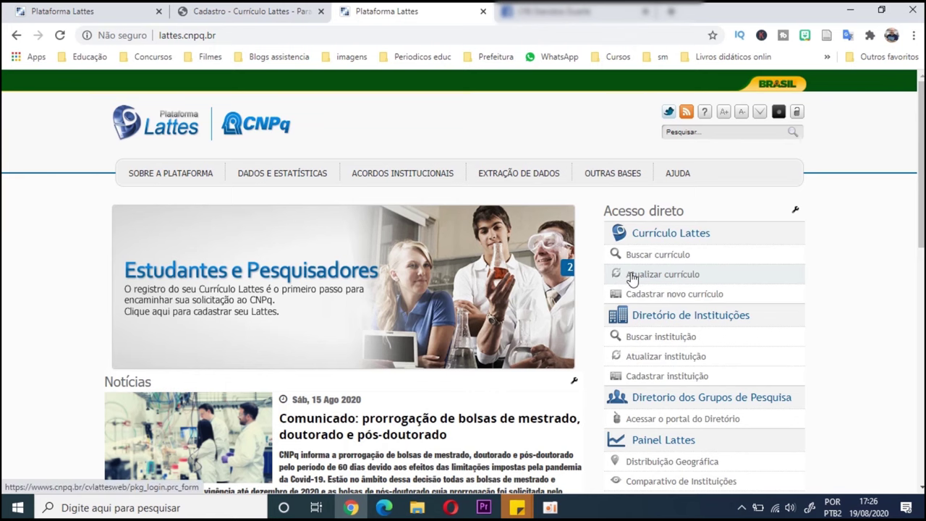
{"action": "left_click", "coordinate": [633, 277]}
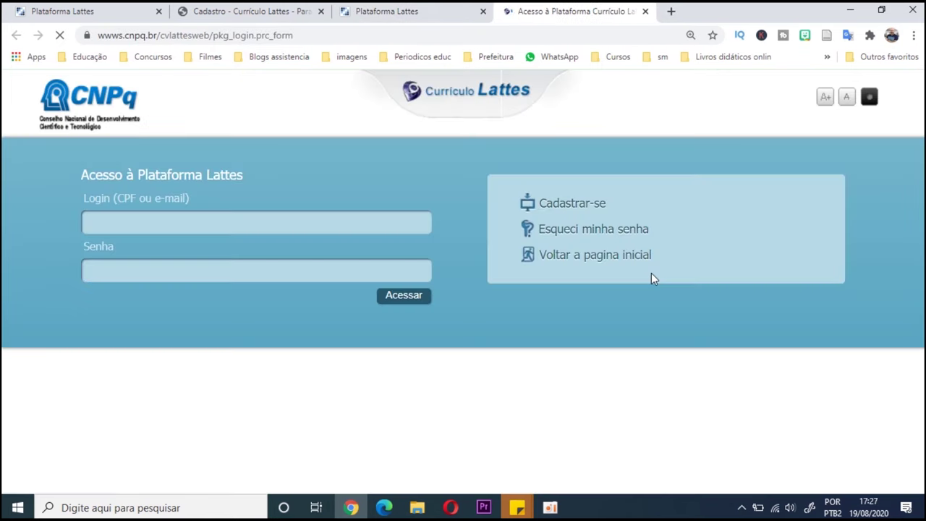
{"action": "left_click", "coordinate": [311, 222]}
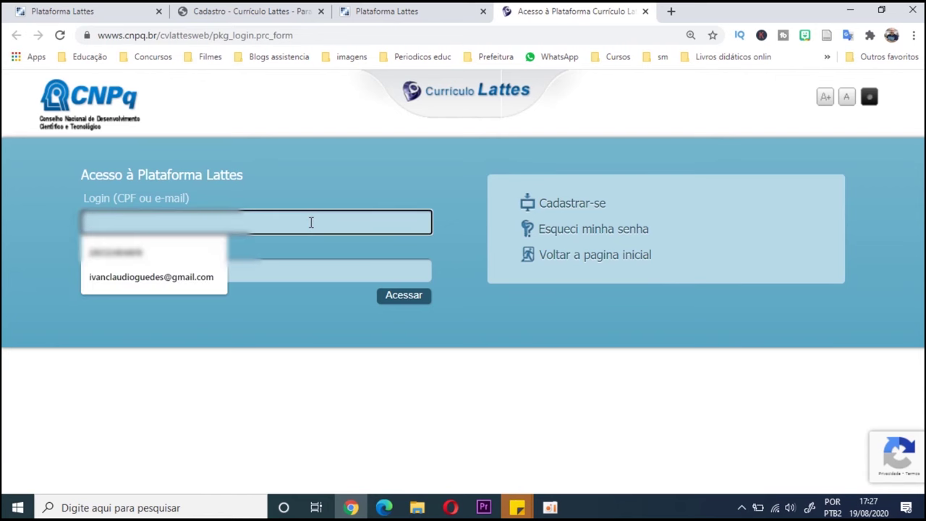
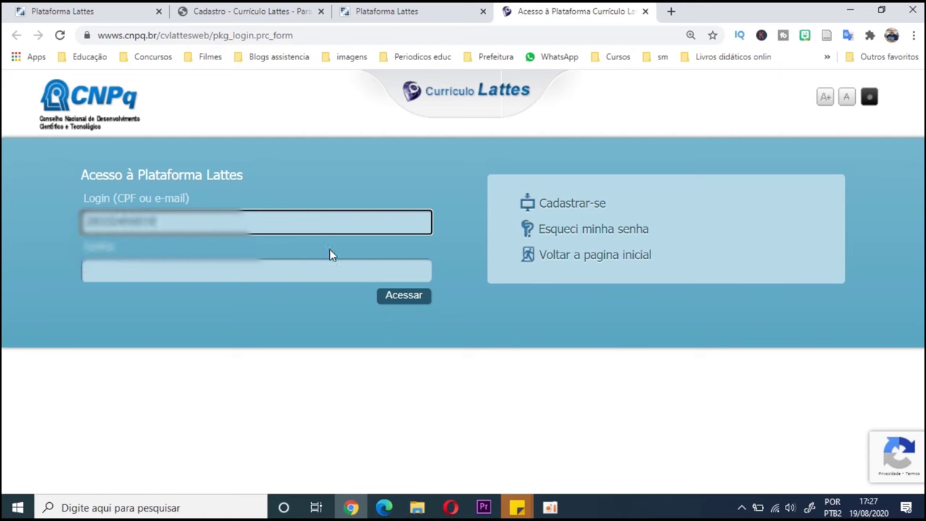
{"action": "left_click", "coordinate": [330, 271]}
{"action": "type", "text": "•••"}
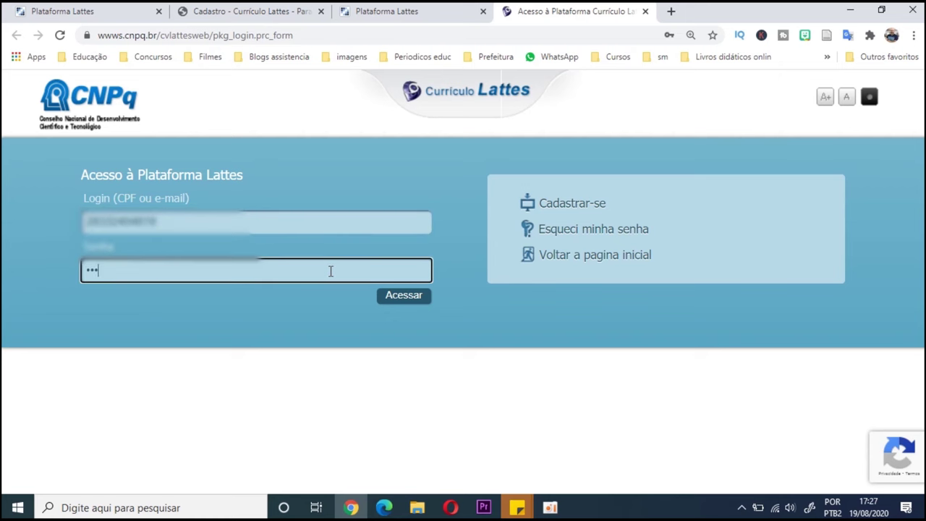
{"action": "type", "text": "•••••"}
{"action": "left_click", "coordinate": [388, 298]}
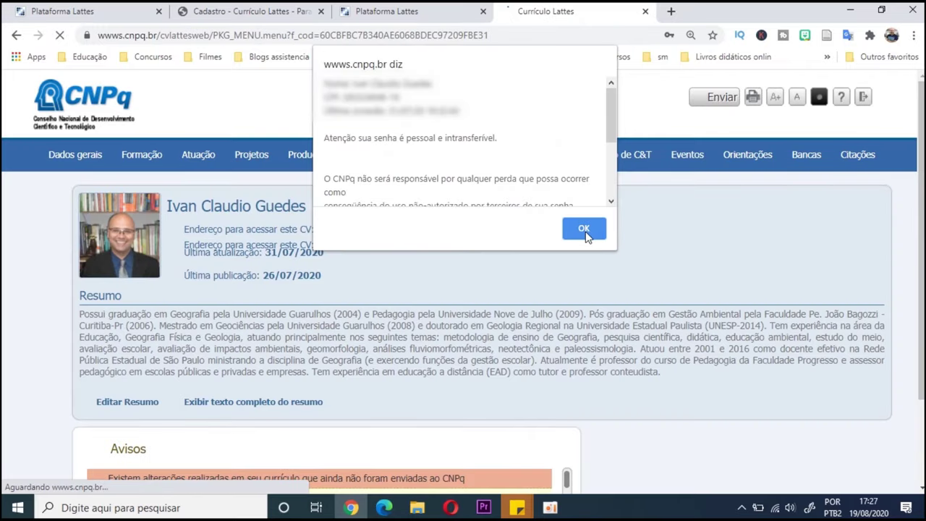
{"action": "left_click", "coordinate": [583, 228]}
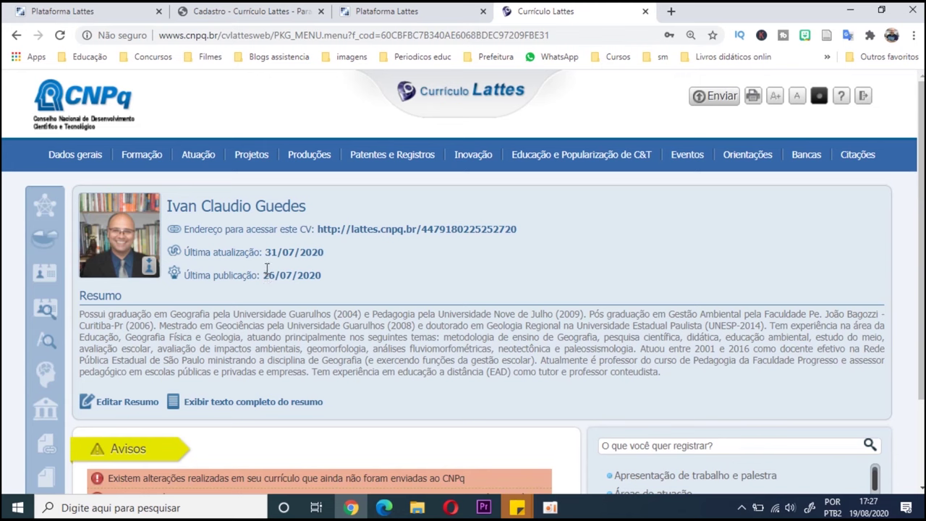
{"action": "left_click_drag", "start_coordinate": [265, 252], "coordinate": [340, 258]}
{"action": "left_click", "coordinate": [340, 259]}
{"action": "left_click", "coordinate": [82, 161]}
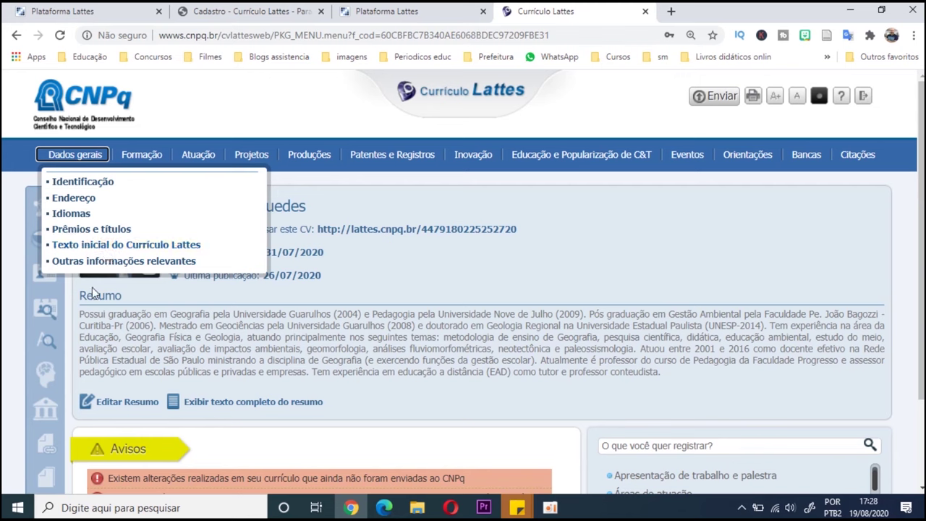
{"action": "left_click_drag", "start_coordinate": [79, 314], "coordinate": [691, 378]}
{"action": "left_click", "coordinate": [691, 379]}
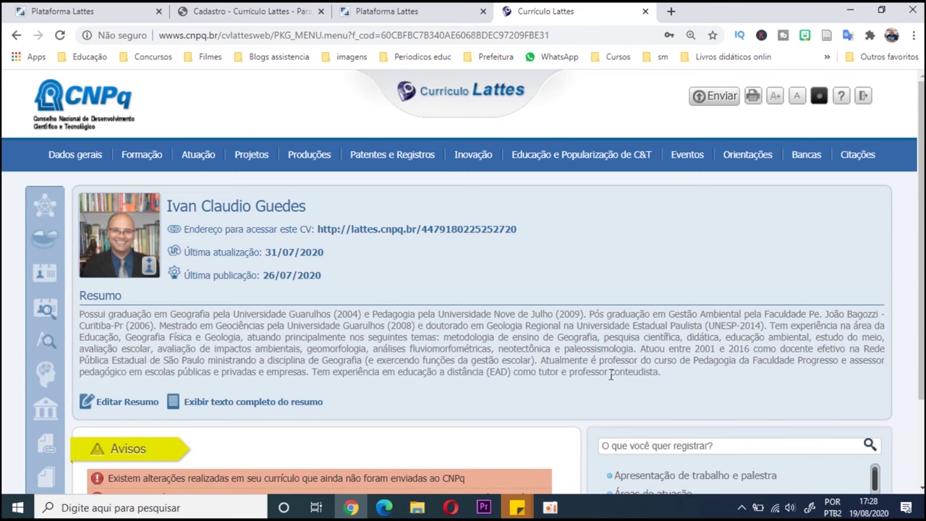
{"action": "left_click_drag", "start_coordinate": [323, 335], "coordinate": [551, 359]}
{"action": "left_click", "coordinate": [550, 359]}
{"action": "mouse_move", "coordinate": [74, 161]}
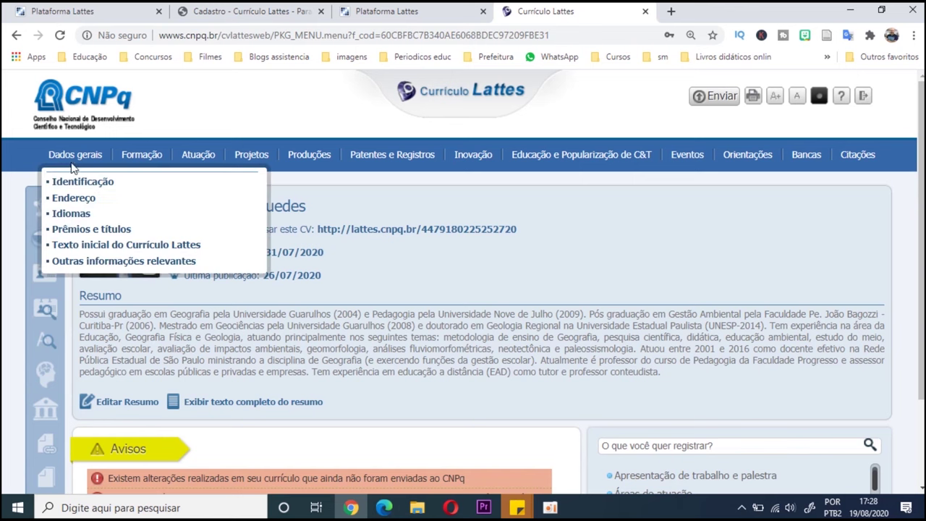
{"action": "left_click", "coordinate": [75, 245]}
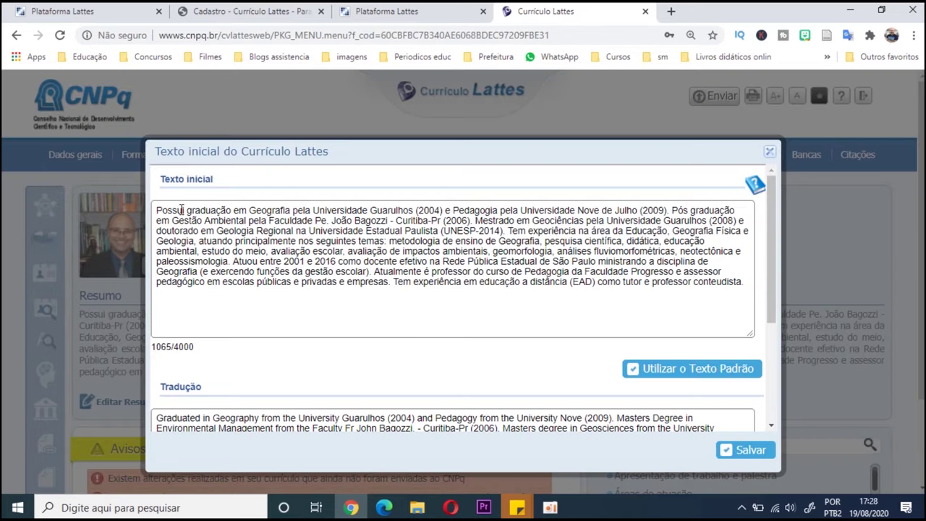
{"action": "left_click", "coordinate": [203, 212]}
{"action": "left_click", "coordinate": [428, 282]}
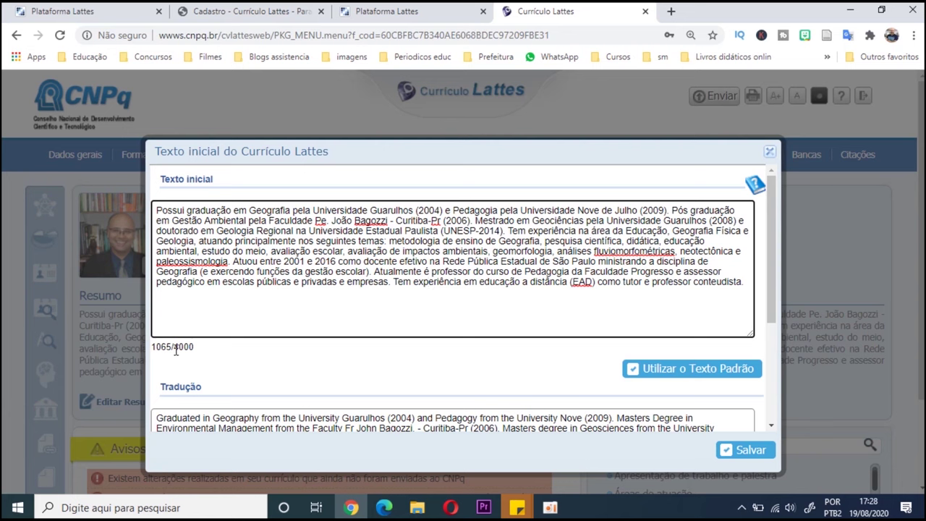
{"action": "left_click_drag", "start_coordinate": [175, 350], "coordinate": [205, 354]}
{"action": "left_click", "coordinate": [226, 314]}
{"action": "scroll", "coordinate": [553, 353], "scroll_direction": "down", "scroll_amount": 3}
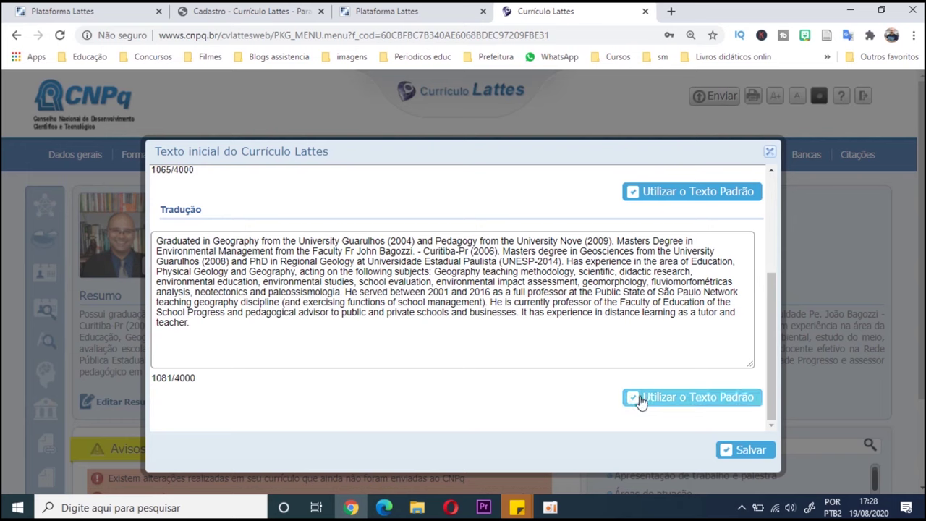
{"action": "left_click", "coordinate": [769, 151]}
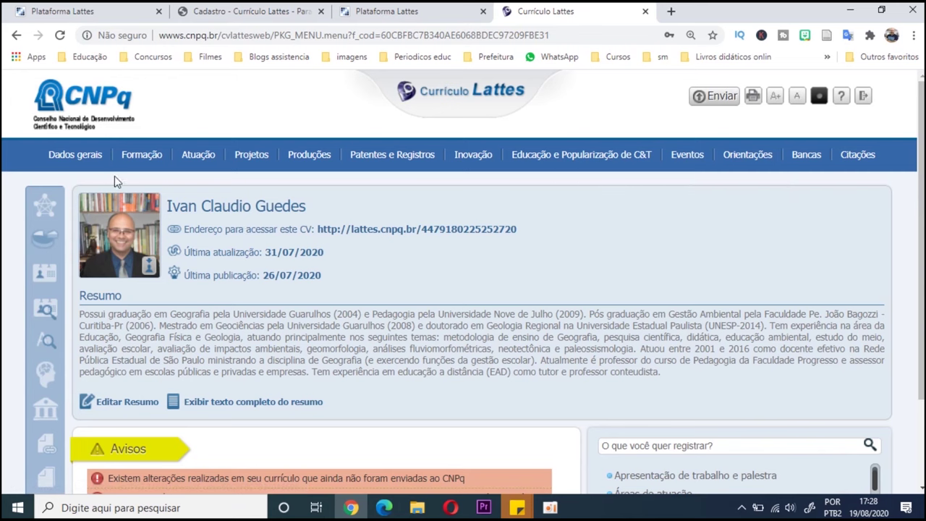
{"action": "mouse_move", "coordinate": [128, 163]}
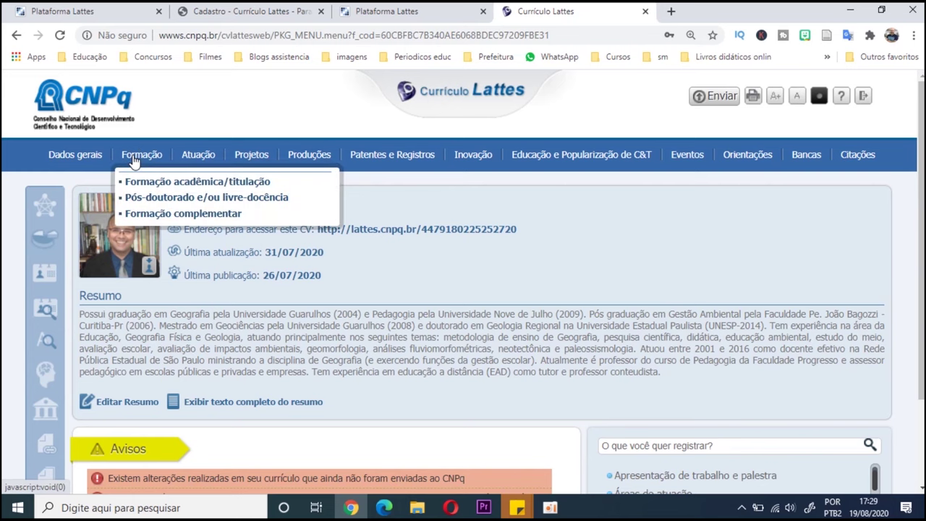
{"action": "left_click", "coordinate": [156, 216]}
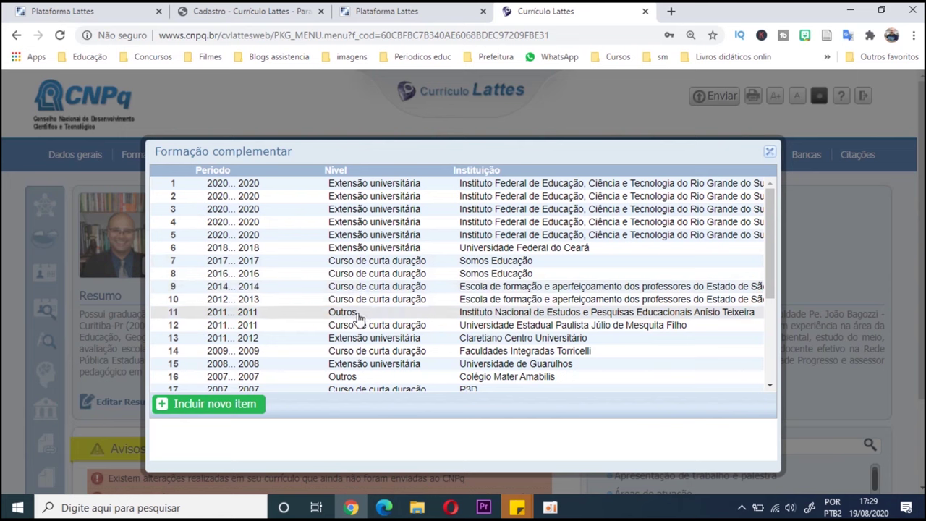
{"action": "scroll", "coordinate": [349, 361], "scroll_direction": "down", "scroll_amount": 3}
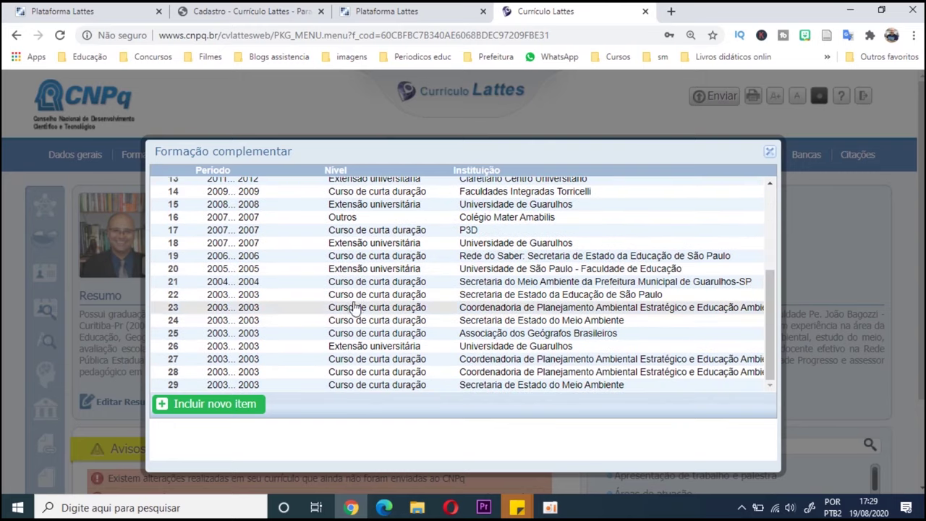
{"action": "scroll", "coordinate": [364, 335], "scroll_direction": "up", "scroll_amount": 3}
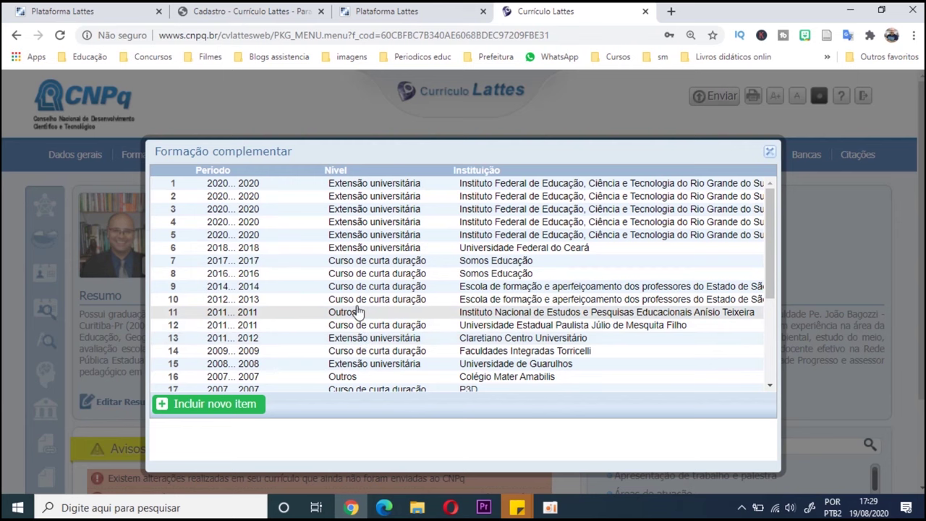
{"action": "left_click", "coordinate": [769, 151]}
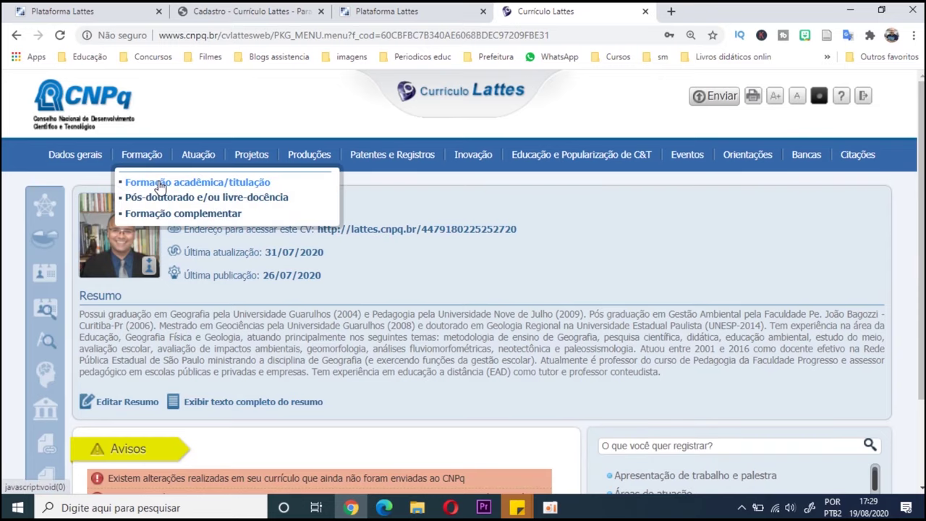
- Add a new Formação acadêmica/titulação item at the Especialização level
{"action": "left_click", "coordinate": [161, 185]}
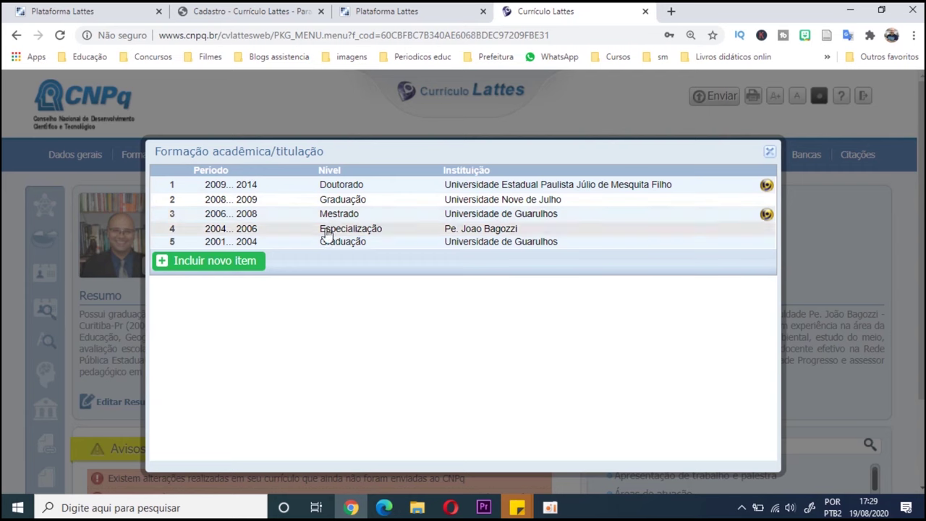
{"action": "left_click", "coordinate": [247, 263]}
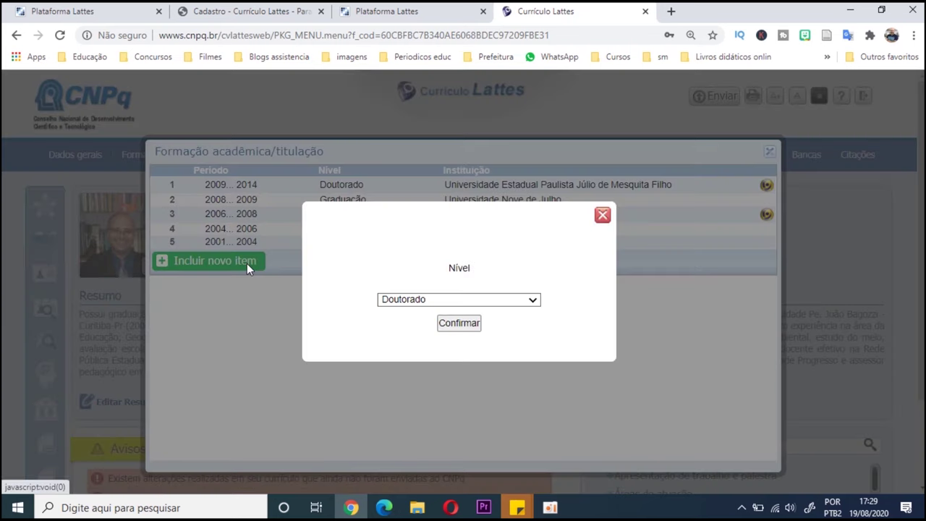
{"action": "left_click", "coordinate": [408, 307]}
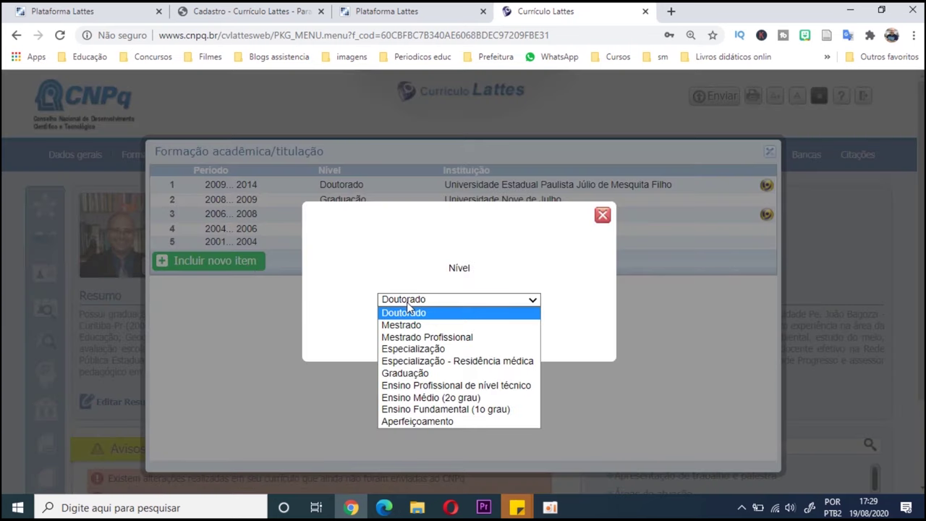
{"action": "left_click", "coordinate": [428, 350]}
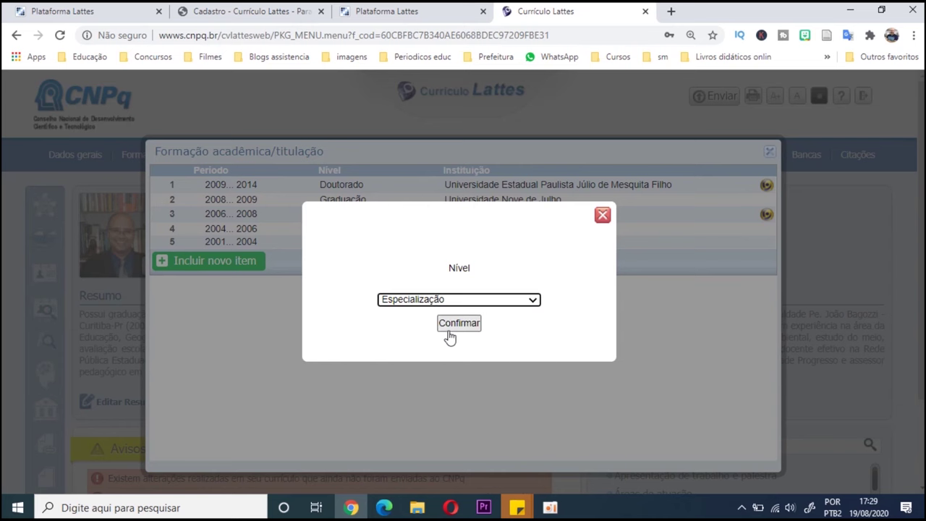
{"action": "left_click", "coordinate": [450, 329]}
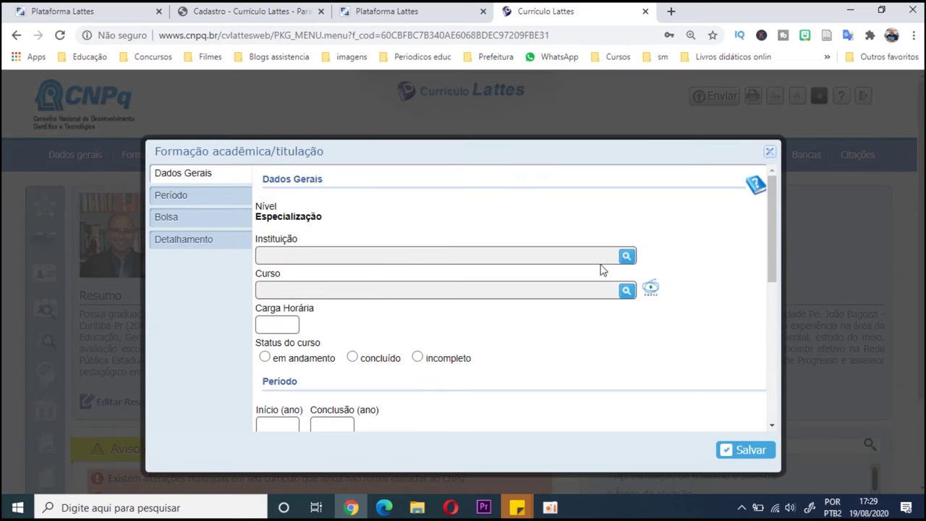
- Search for 'universidade federal do abc' and select Universidade Federal do ABC as institution
{"action": "left_click", "coordinate": [627, 256]}
{"action": "left_click", "coordinate": [474, 233]}
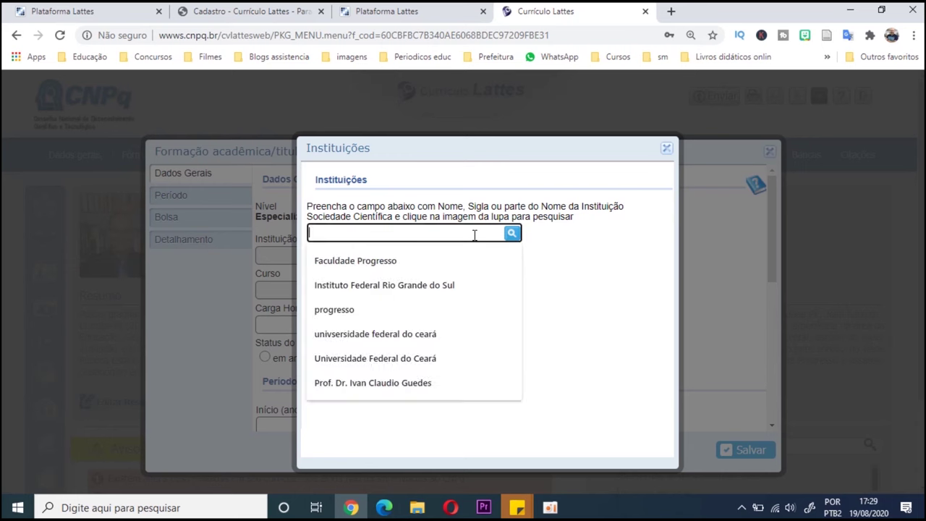
{"action": "type", "text": "universidade federal do abc"}
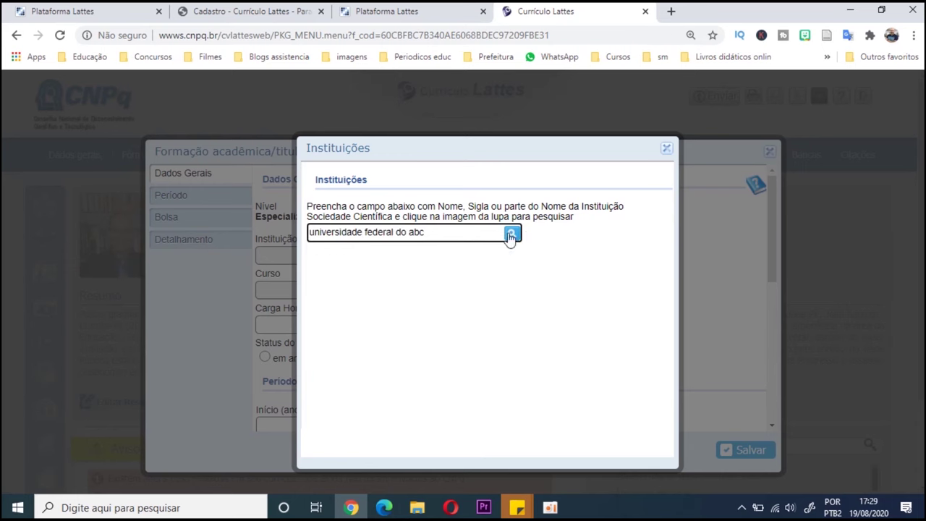
{"action": "left_click", "coordinate": [511, 232]}
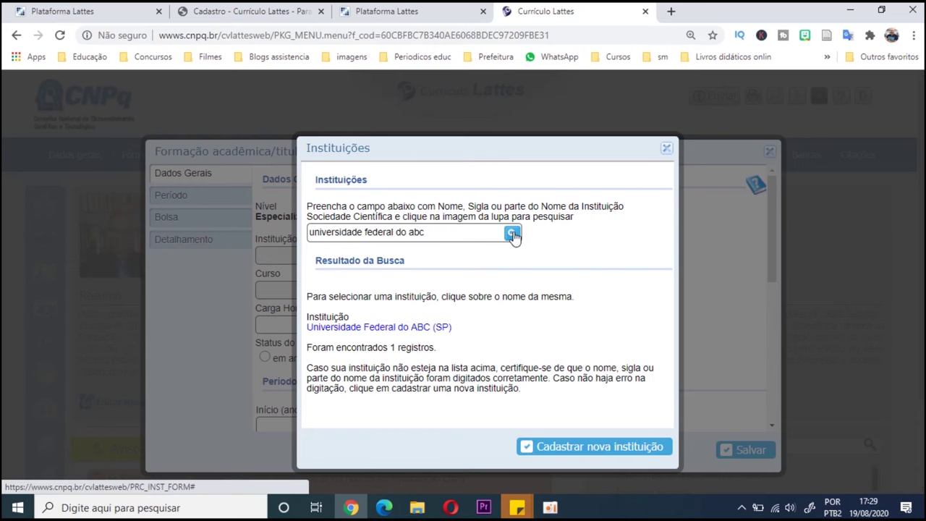
{"action": "left_click", "coordinate": [370, 328]}
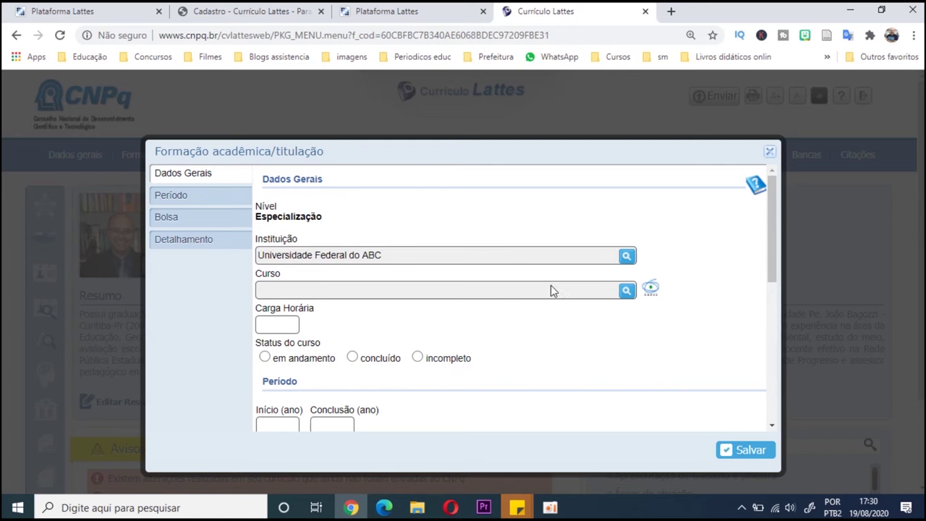
- Register the new course 'Especialização em História, Ciências, Ensino e Sociedade' under Ciências Humanas > Educação
{"action": "left_click", "coordinate": [626, 290]}
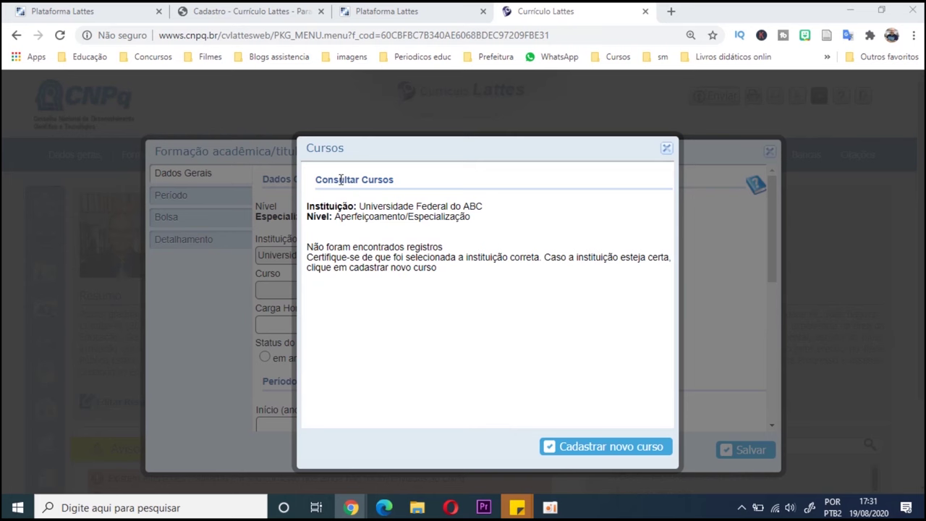
{"action": "left_click", "coordinate": [550, 447]}
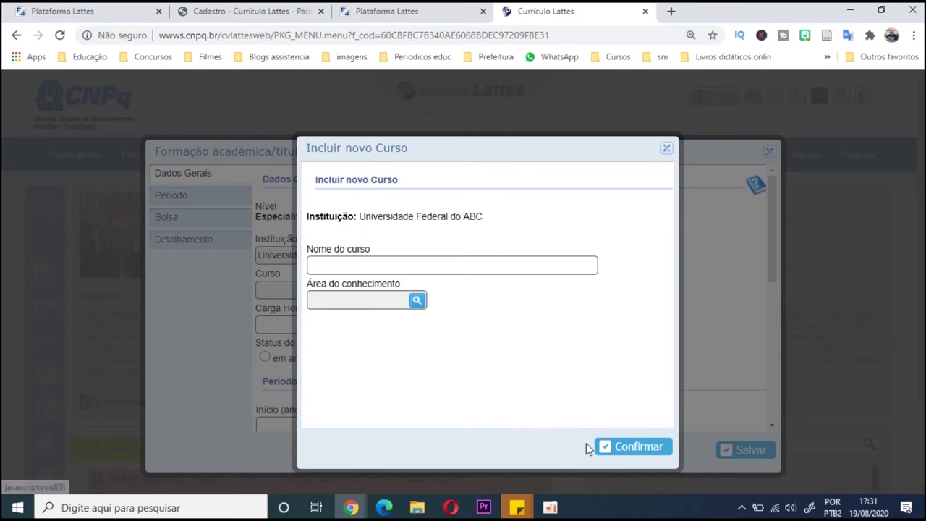
{"action": "left_click", "coordinate": [489, 267]}
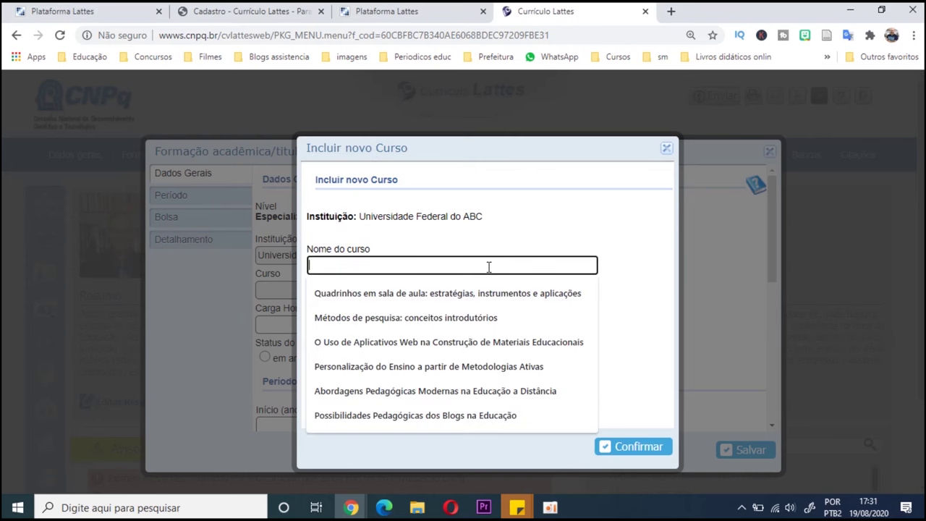
{"action": "type", "text": "Especialização em "}
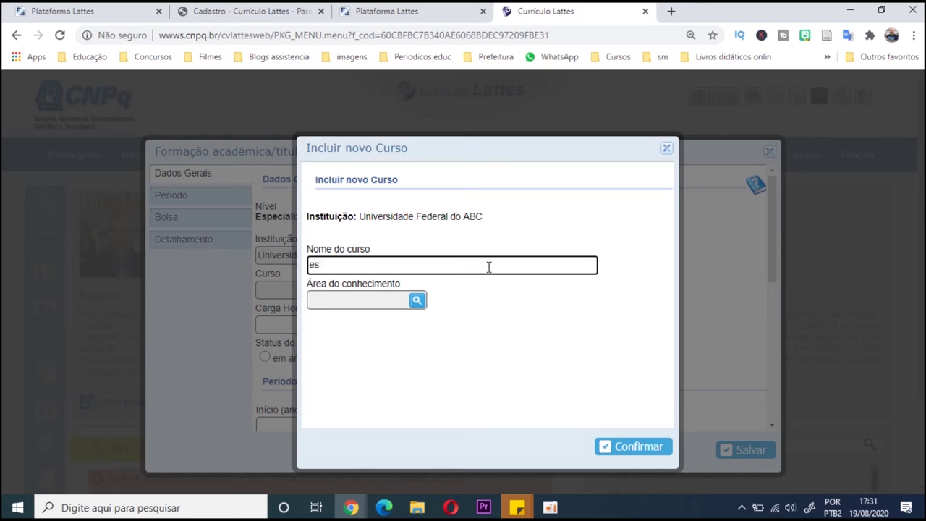
{"action": "type", "text": "História, Ciênci"}
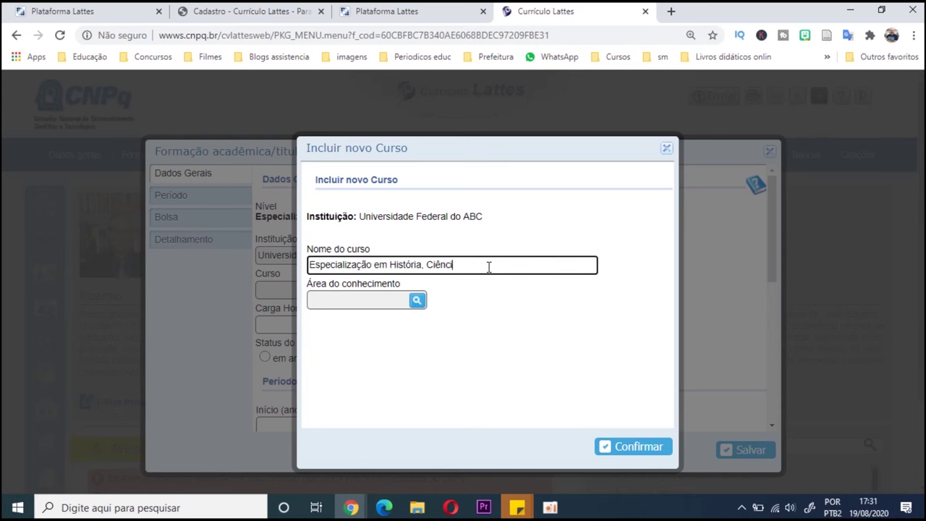
{"action": "type", "text": "as, Ensino e Sociedade"}
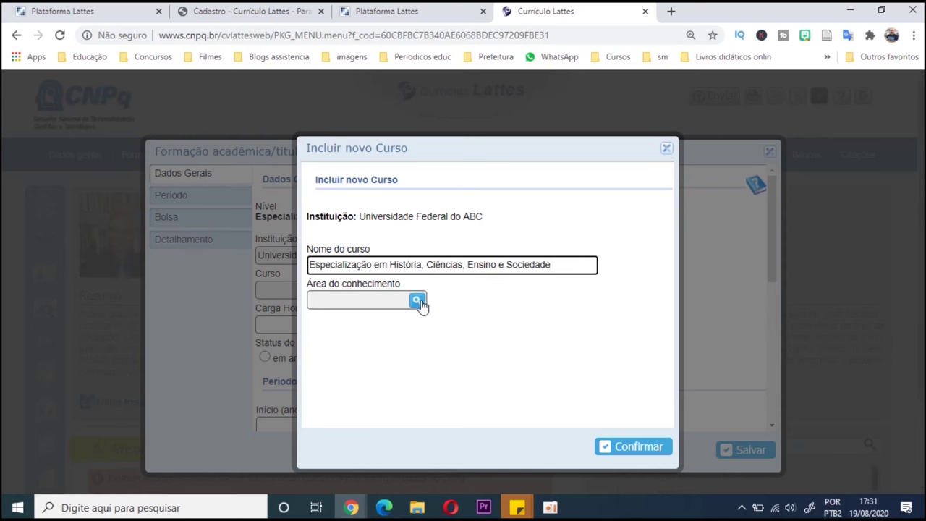
{"action": "left_click", "coordinate": [417, 300]}
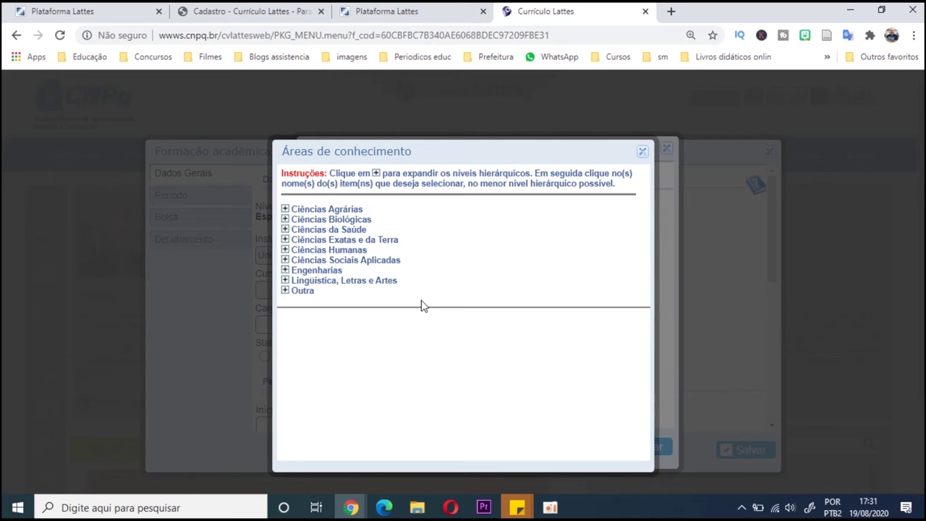
{"action": "left_click", "coordinate": [284, 249]}
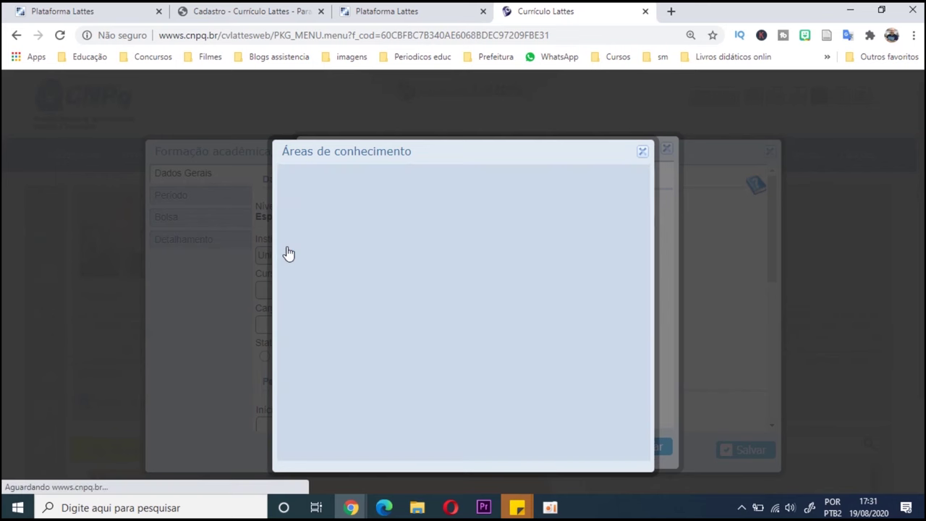
{"action": "left_click", "coordinate": [316, 290]}
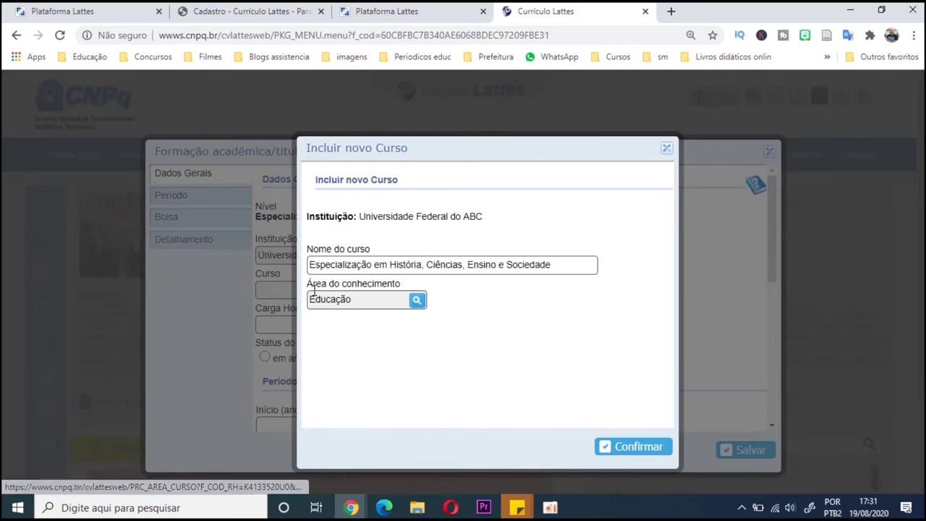
{"action": "left_click", "coordinate": [620, 448]}
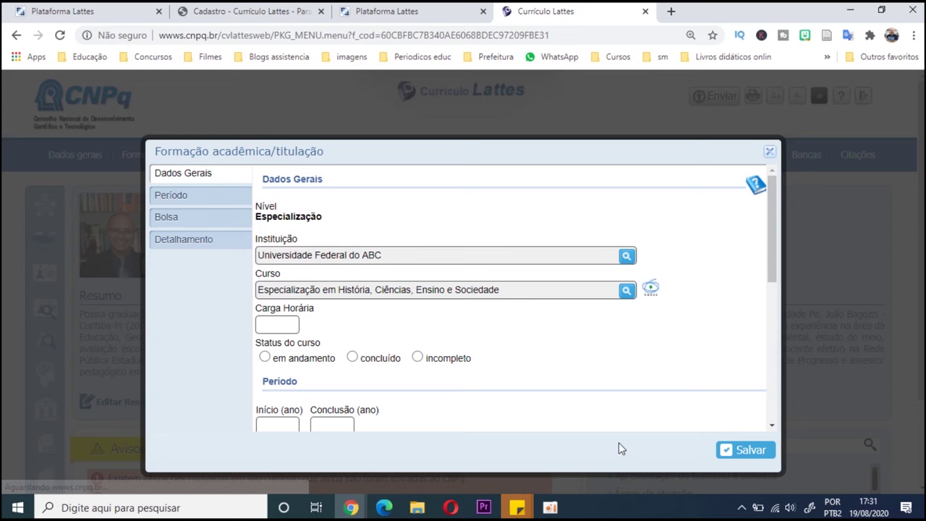
- Enter a 410-hour workload and mark the course as em andamento
{"action": "left_click", "coordinate": [292, 327]}
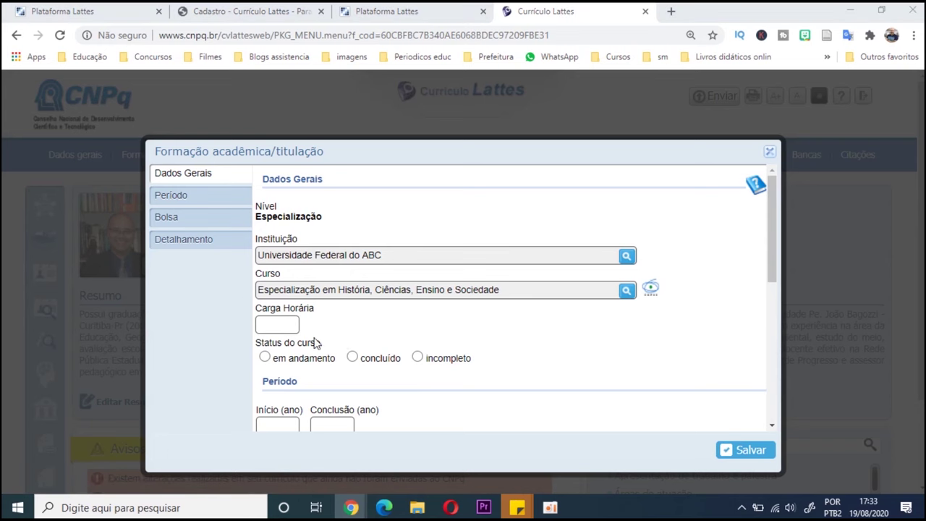
{"action": "left_click", "coordinate": [286, 328]}
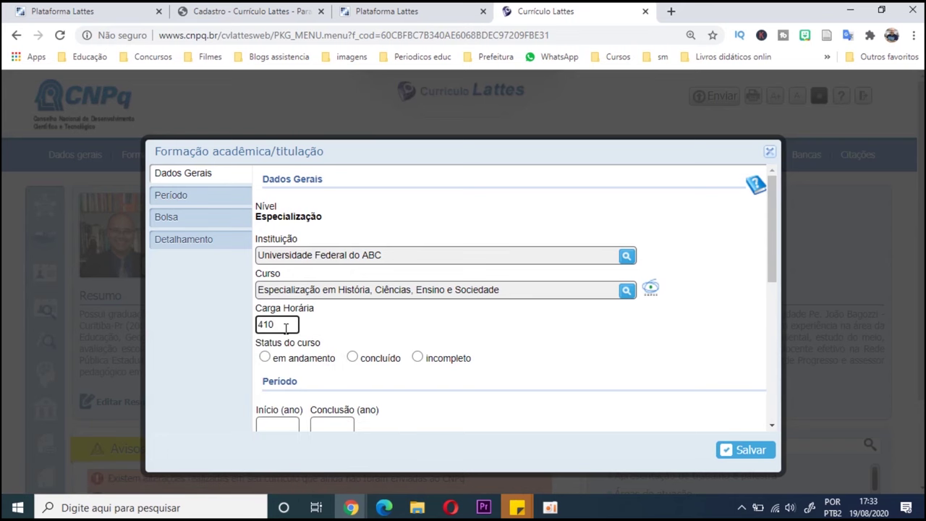
{"action": "left_click", "coordinate": [265, 357]}
{"action": "scroll", "coordinate": [329, 384], "scroll_direction": "down", "scroll_amount": 1}
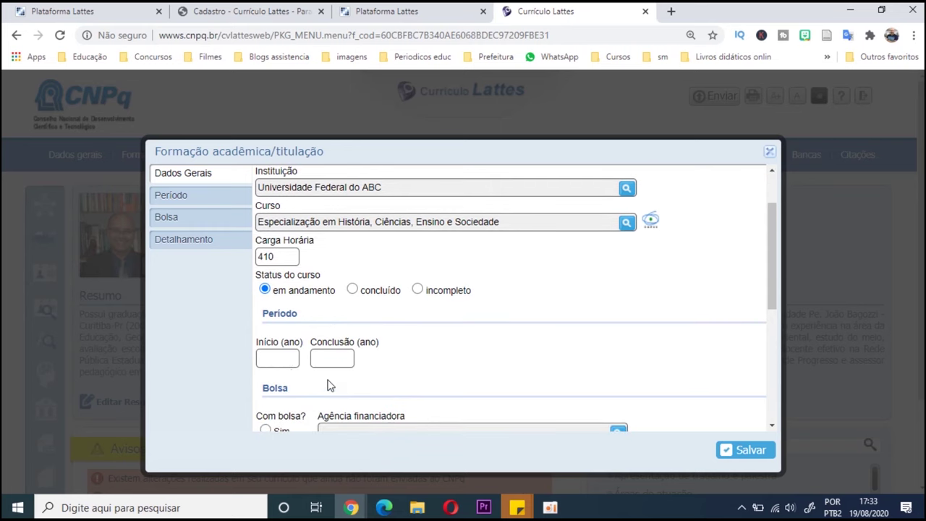
- Enter 2020 as the start year and 2022 as the completion year
{"action": "left_click", "coordinate": [283, 359]}
{"action": "left_click", "coordinate": [433, 365]}
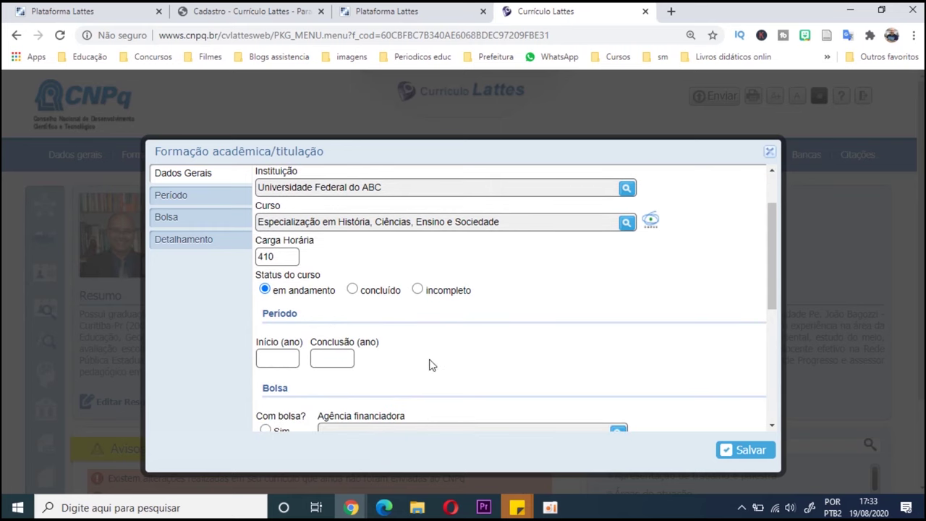
{"action": "left_click", "coordinate": [275, 357]}
{"action": "type", "text": "2020"}
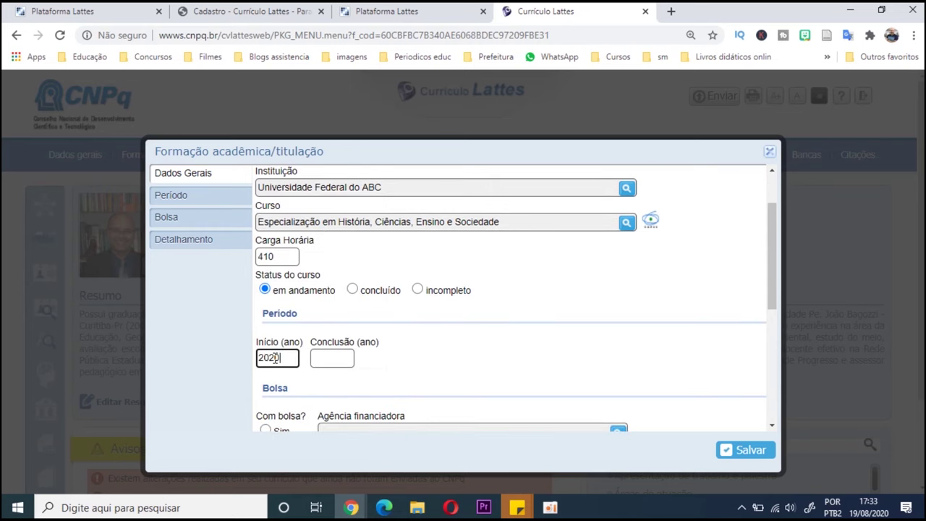
{"action": "left_click", "coordinate": [326, 359]}
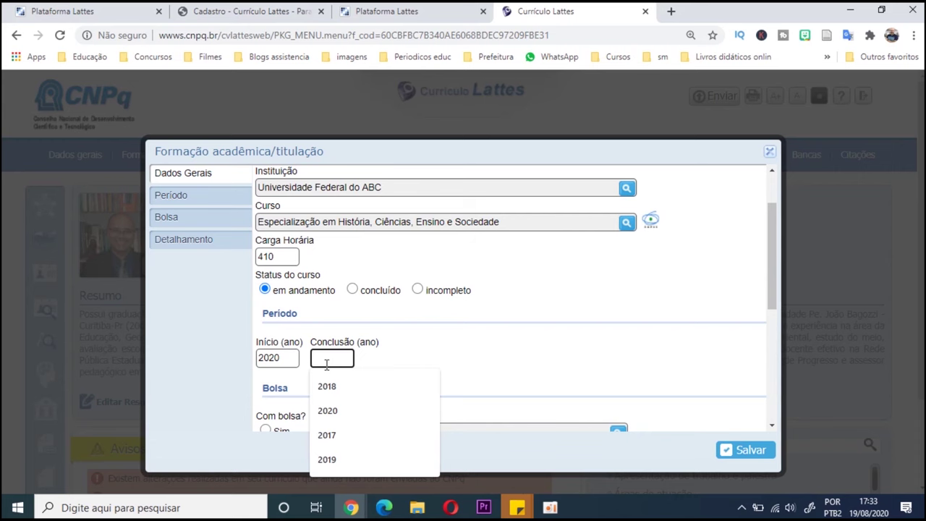
{"action": "type", "text": "2020"}
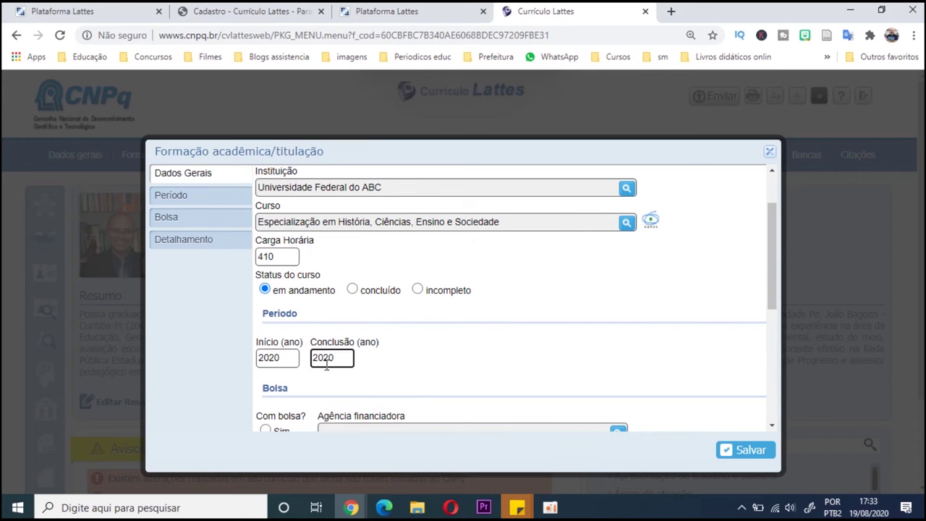
{"action": "key", "text": "BackSpace"}
{"action": "type", "text": "2"}
- Attempt to save the entry, which raises a warning about the completion year
{"action": "scroll", "coordinate": [387, 362], "scroll_direction": "down", "scroll_amount": 1}
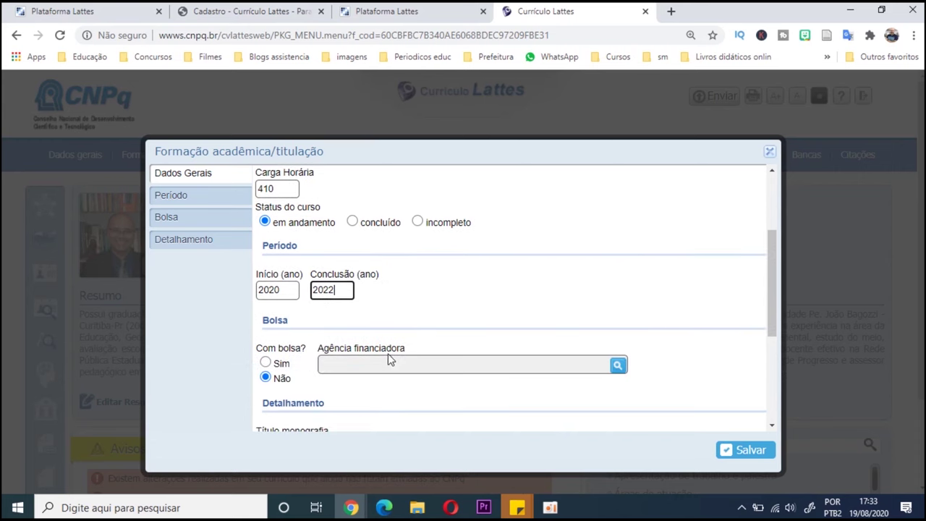
{"action": "scroll", "coordinate": [342, 387], "scroll_direction": "down", "scroll_amount": 1}
{"action": "scroll", "coordinate": [342, 385], "scroll_direction": "down", "scroll_amount": 1}
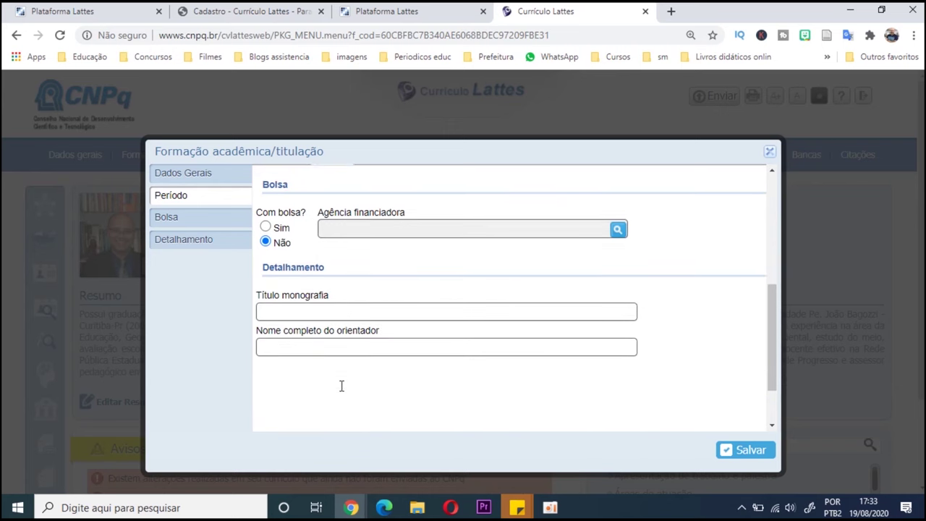
{"action": "left_click", "coordinate": [299, 340]}
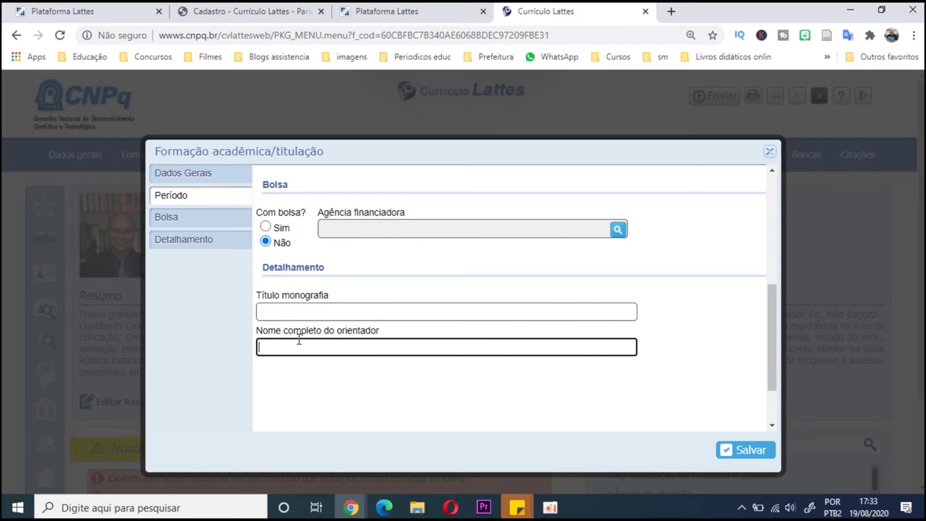
{"action": "scroll", "coordinate": [299, 342], "scroll_direction": "down", "scroll_amount": 1}
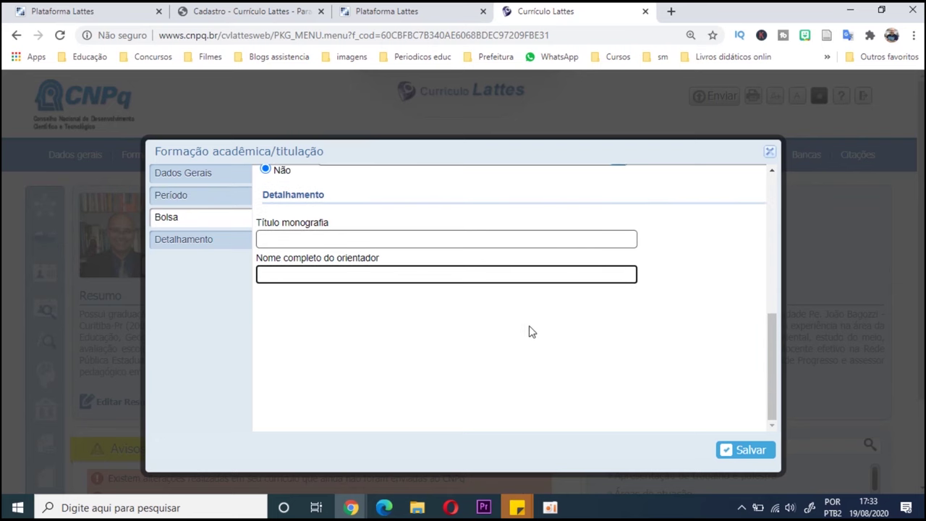
{"action": "left_click", "coordinate": [748, 450]}
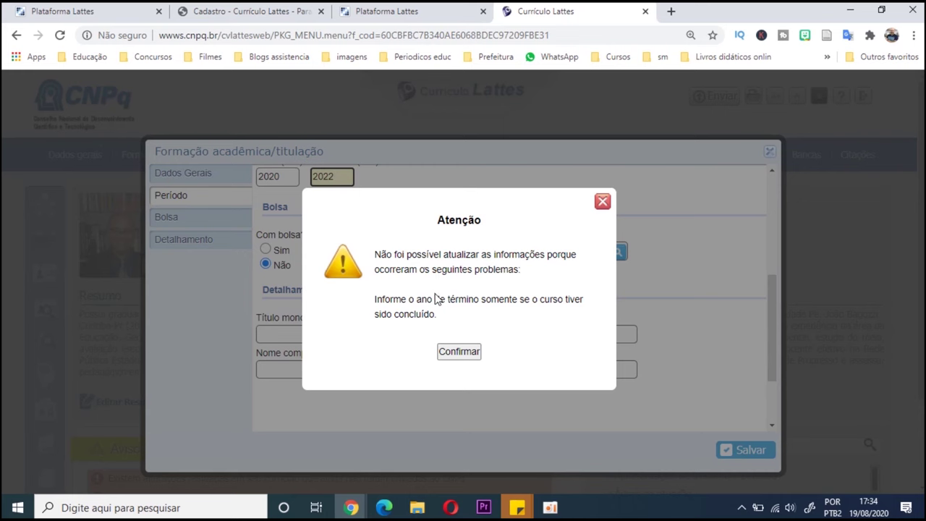
- Dismiss the warning, clear the completion year, save the Especialização and close the education list
{"action": "left_click", "coordinate": [459, 351]}
{"action": "scroll", "coordinate": [434, 333], "scroll_direction": "up", "scroll_amount": 1}
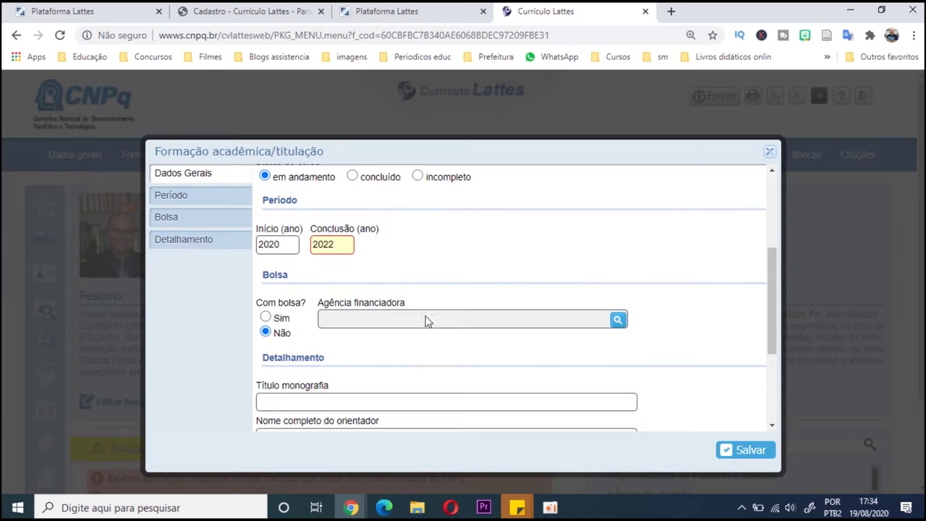
{"action": "double_click", "coordinate": [340, 247]}
{"action": "type", "text": "0"}
{"action": "left_click", "coordinate": [756, 448]}
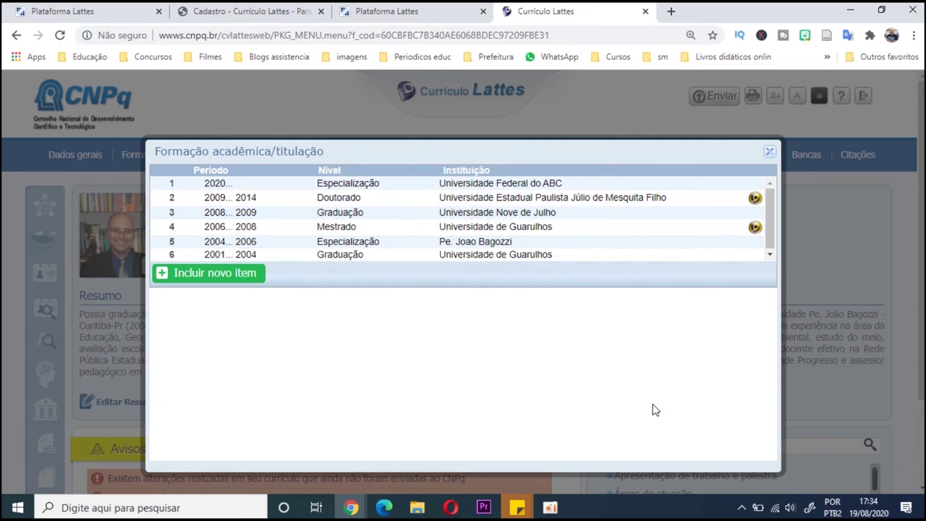
{"action": "left_click", "coordinate": [770, 154]}
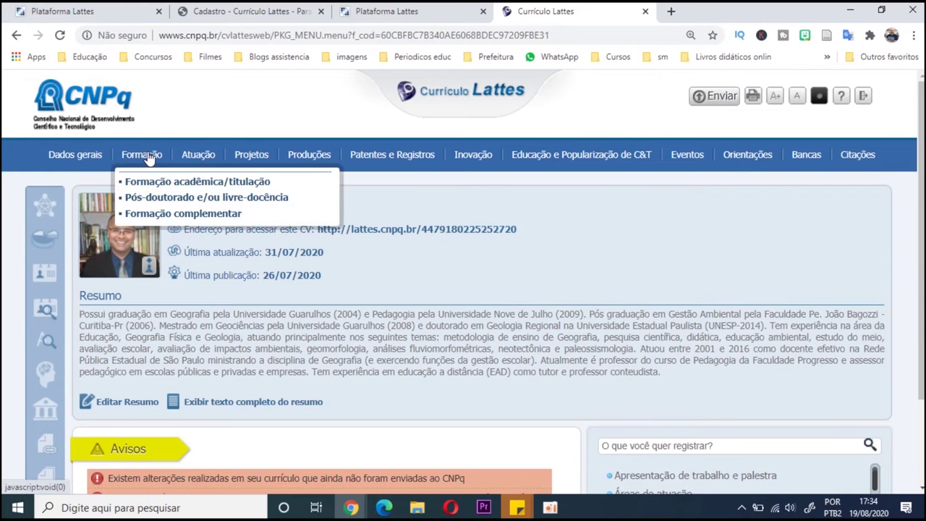
- Open Educação e Popularização de C&T > Entrevistas, mesas redondas, programas e comentários na mídia
{"action": "mouse_move", "coordinate": [196, 164]}
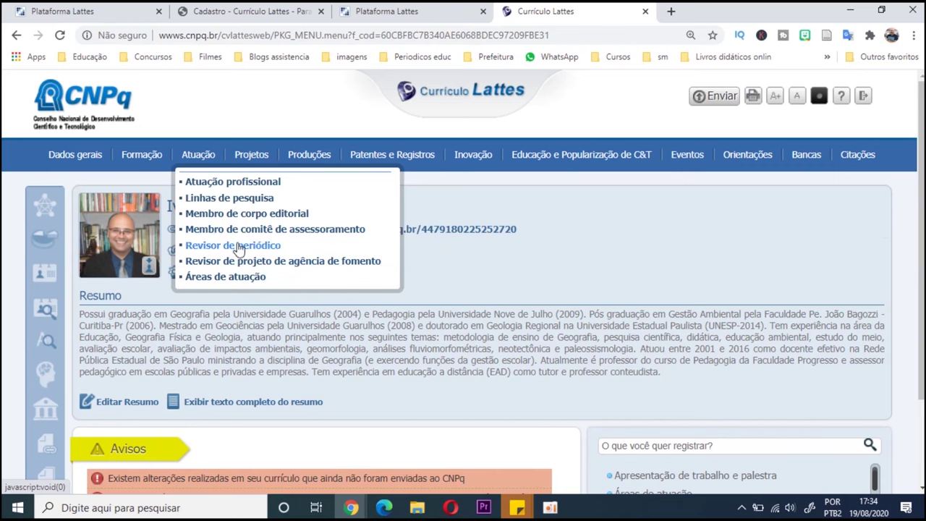
{"action": "mouse_move", "coordinate": [255, 159]}
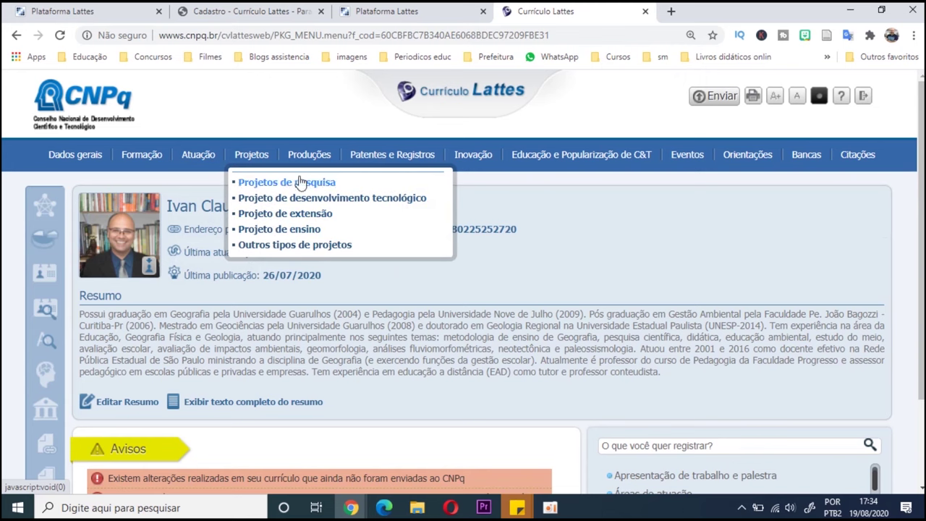
{"action": "mouse_move", "coordinate": [310, 166]}
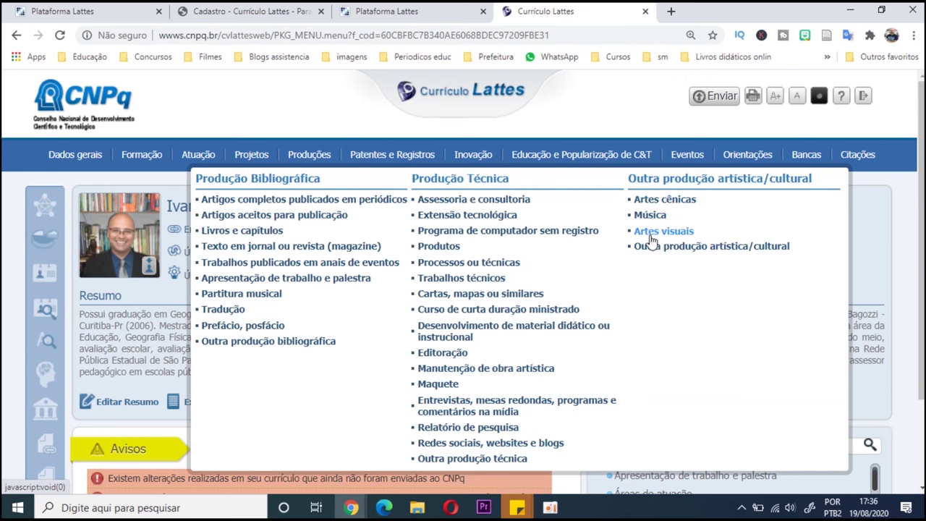
{"action": "mouse_move", "coordinate": [358, 159]}
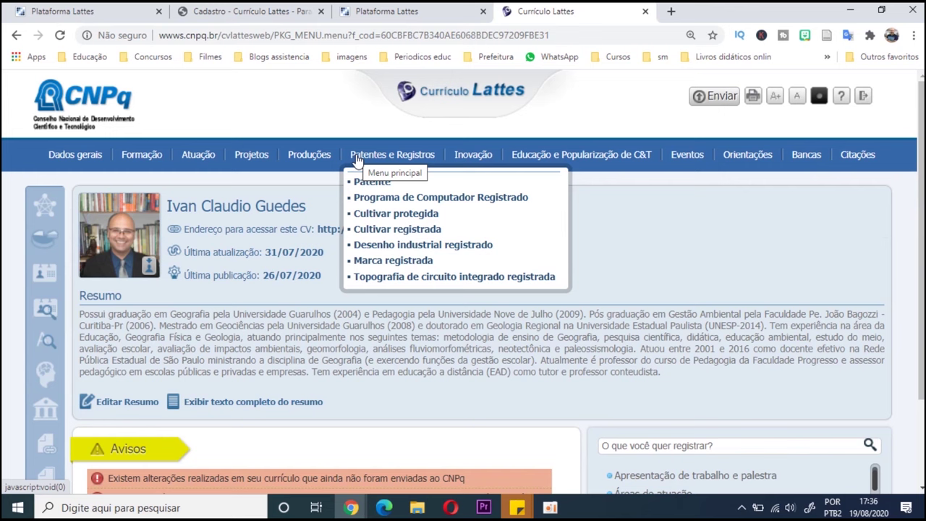
{"action": "mouse_move", "coordinate": [458, 159]}
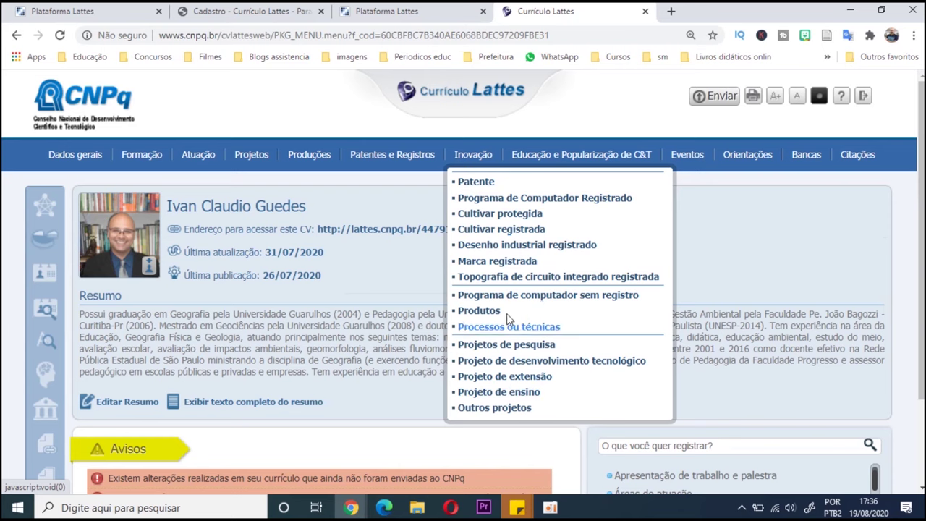
{"action": "mouse_move", "coordinate": [544, 159]}
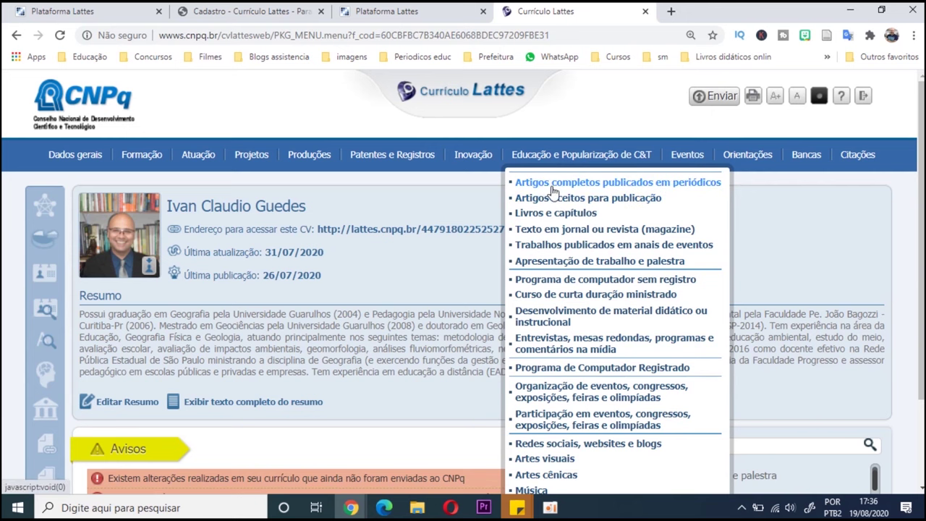
{"action": "mouse_move", "coordinate": [206, 160]}
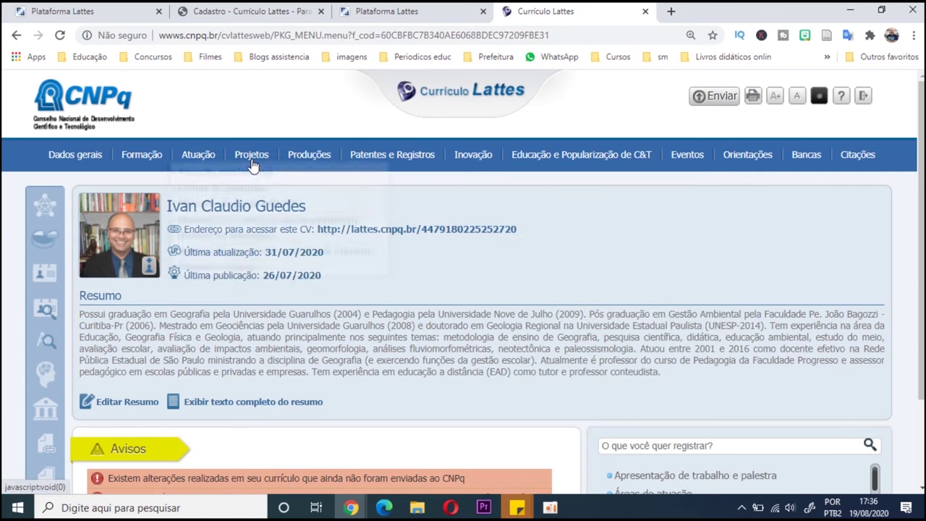
{"action": "mouse_move", "coordinate": [293, 159]}
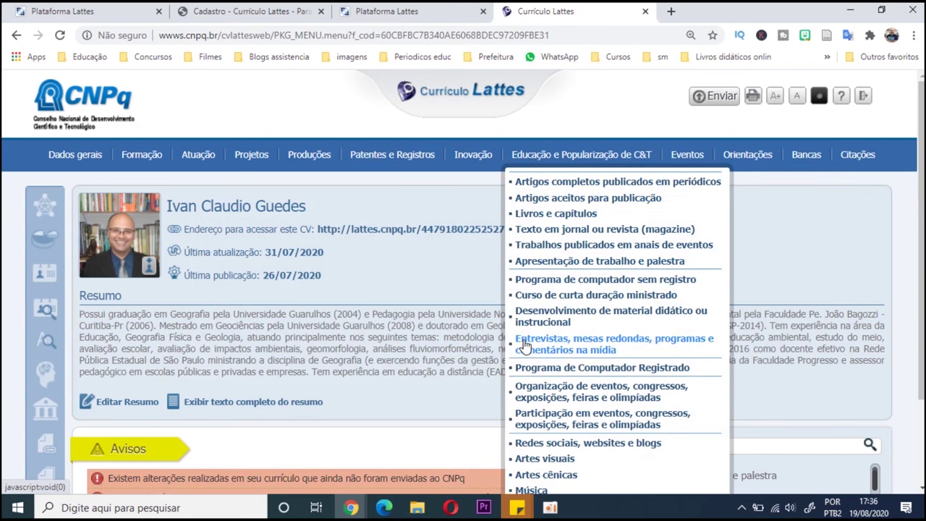
{"action": "left_click", "coordinate": [568, 342]}
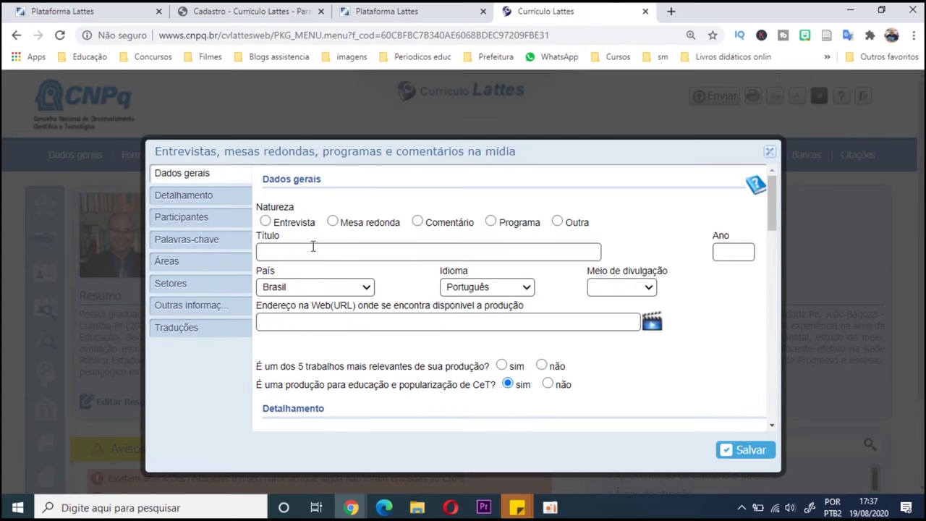
- Mark the entry as an interview titled 'Descobrindo o mundo com a Geografia', year 2020
{"action": "left_click", "coordinate": [265, 221]}
{"action": "left_click", "coordinate": [299, 249]}
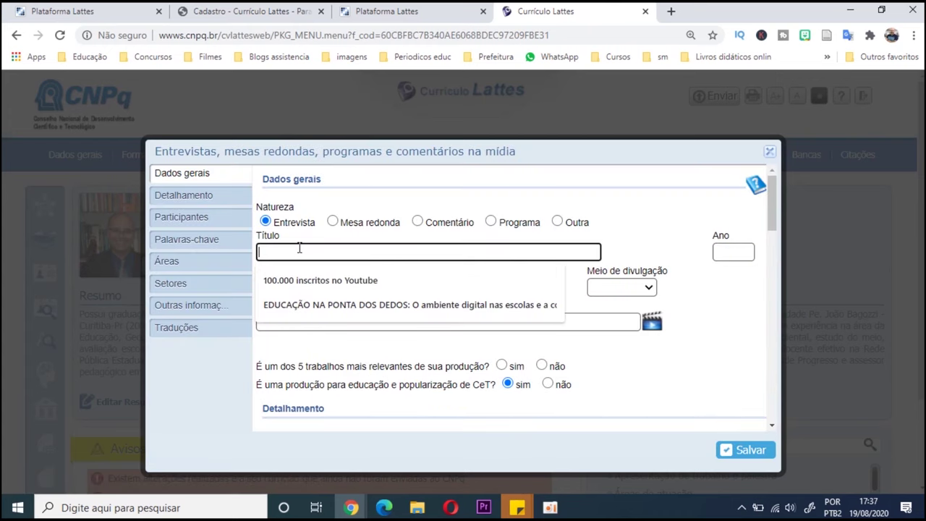
{"action": "type", "text": "Desco"}
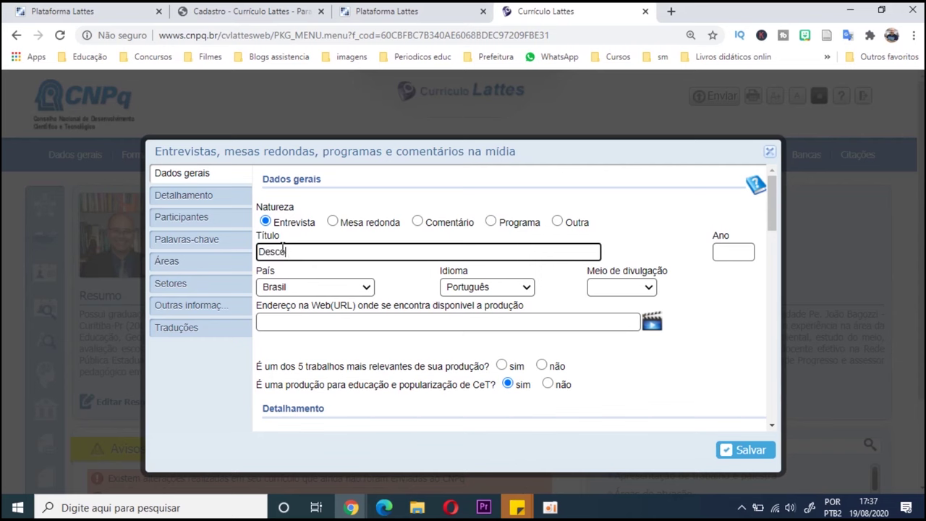
{"action": "type", "text": "brindo o mundo co"}
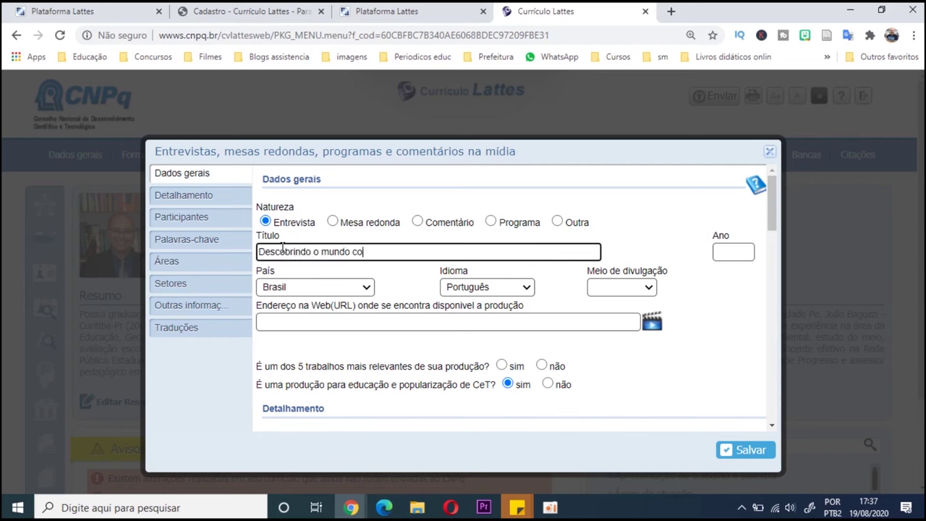
{"action": "type", "text": "m a Geografia"}
{"action": "left_click", "coordinate": [717, 251]}
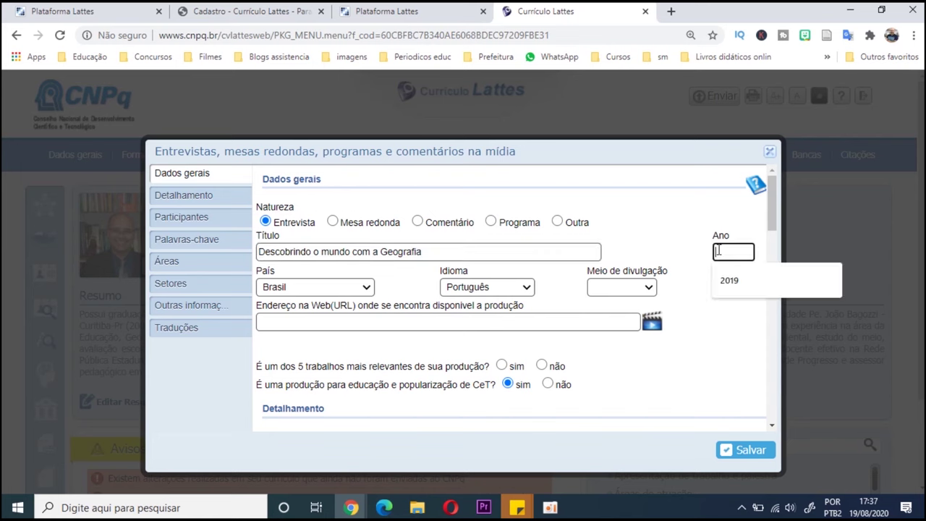
{"action": "type", "text": "2020"}
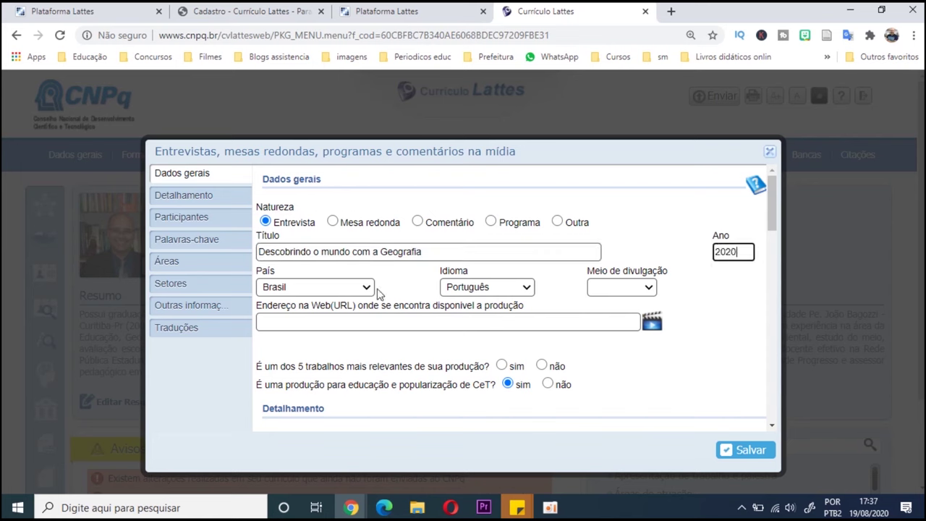
- Set the medium to Web, paste the YouTube address, and answer 'não' to top five
{"action": "left_click", "coordinate": [609, 290]}
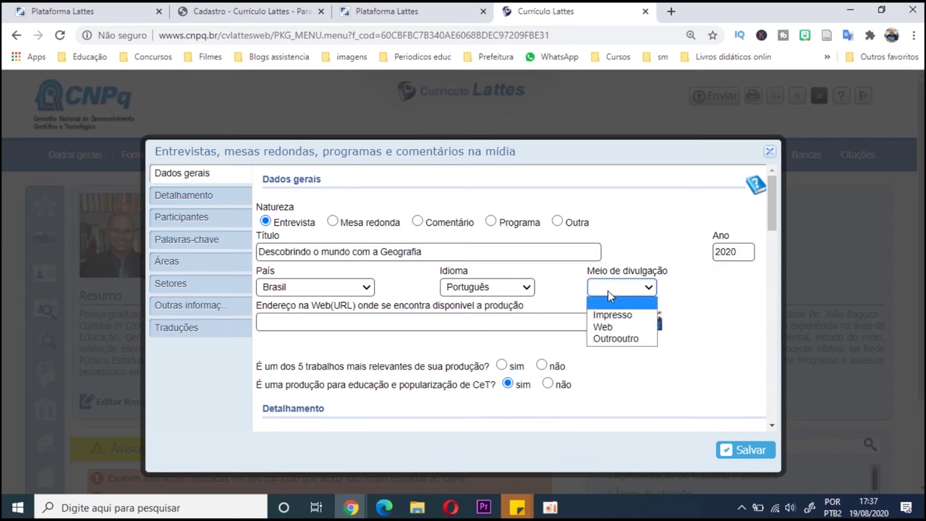
{"action": "left_click", "coordinate": [616, 326]}
{"action": "left_click", "coordinate": [593, 323]}
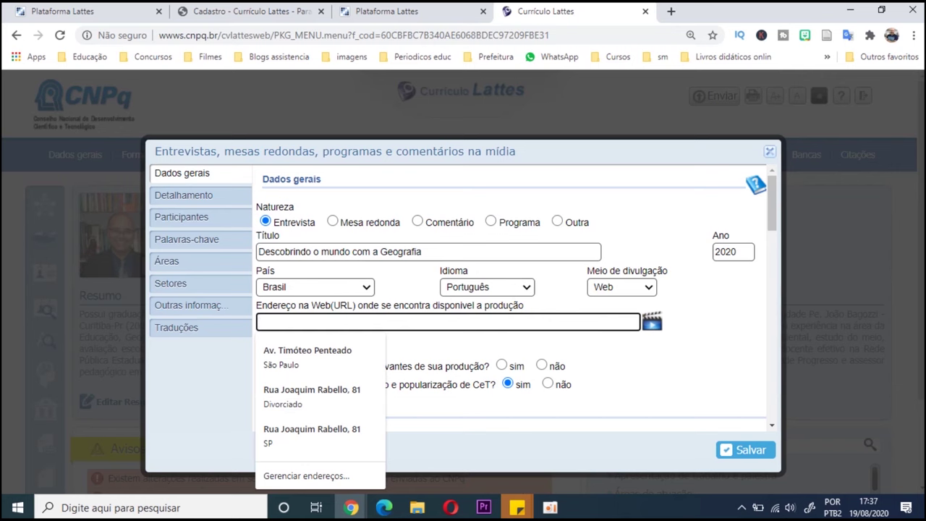
{"action": "left_click", "coordinate": [372, 322]}
{"action": "type", "text": "https://www.youtube.com/watch?v=kAaC8-5nMo0"}
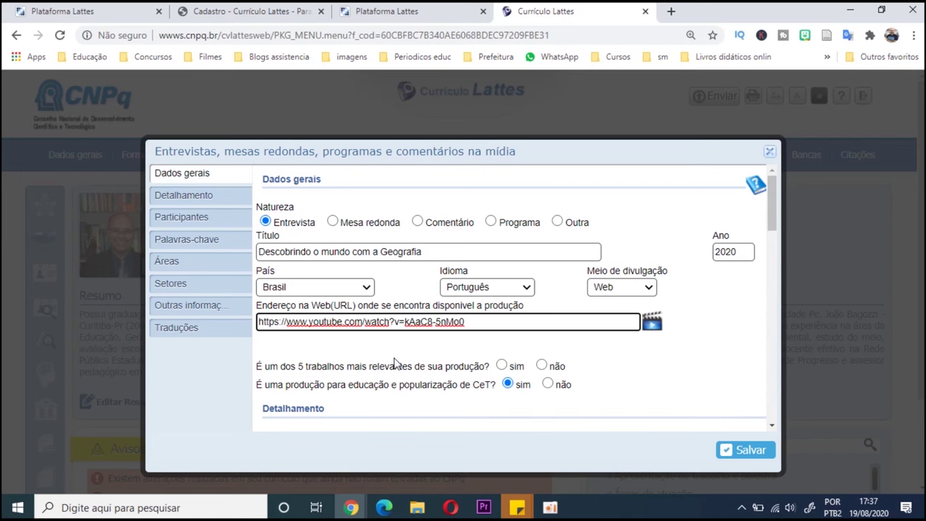
{"action": "left_click", "coordinate": [541, 365]}
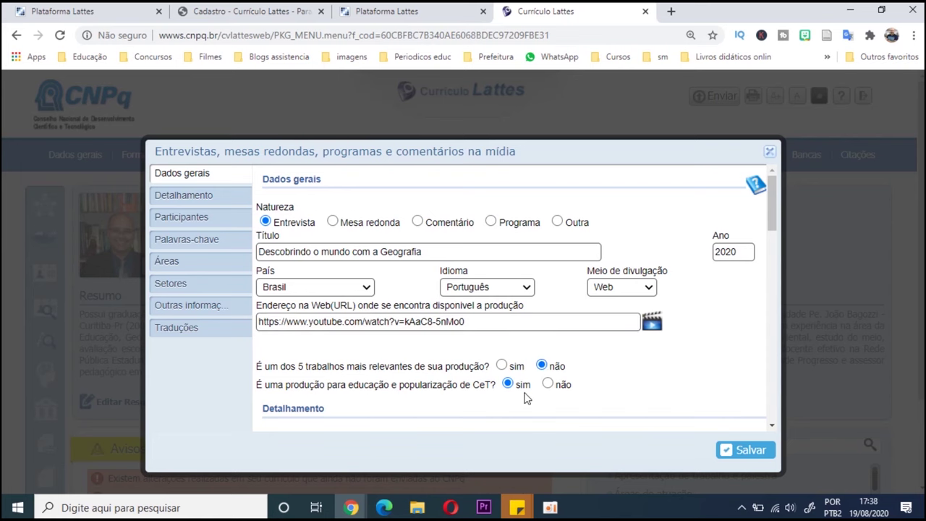
{"action": "scroll", "coordinate": [466, 397], "scroll_direction": "down", "scroll_amount": 1}
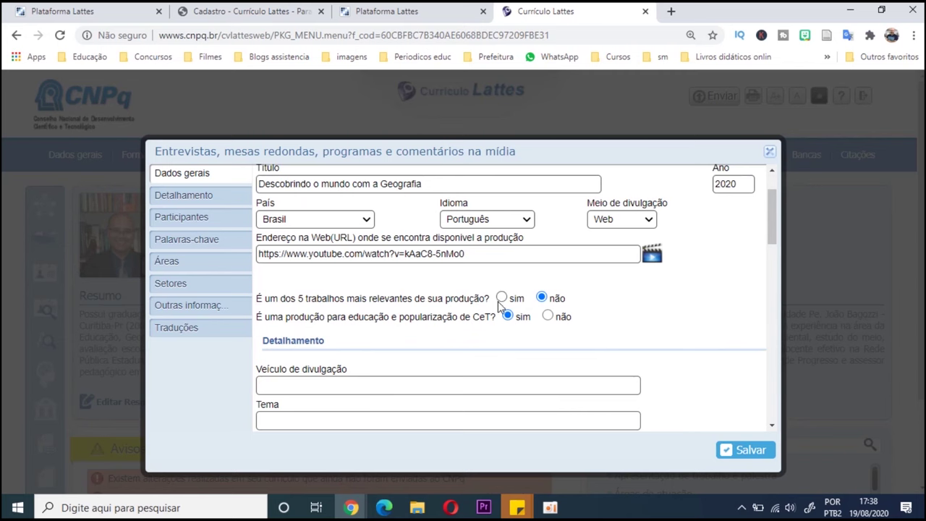
- Set the vehicle to 'Plataforma do Youtube' and the theme to 'Ensino de Geografia e a BNCC'
{"action": "scroll", "coordinate": [461, 323], "scroll_direction": "down", "scroll_amount": 1}
{"action": "left_click", "coordinate": [445, 319]}
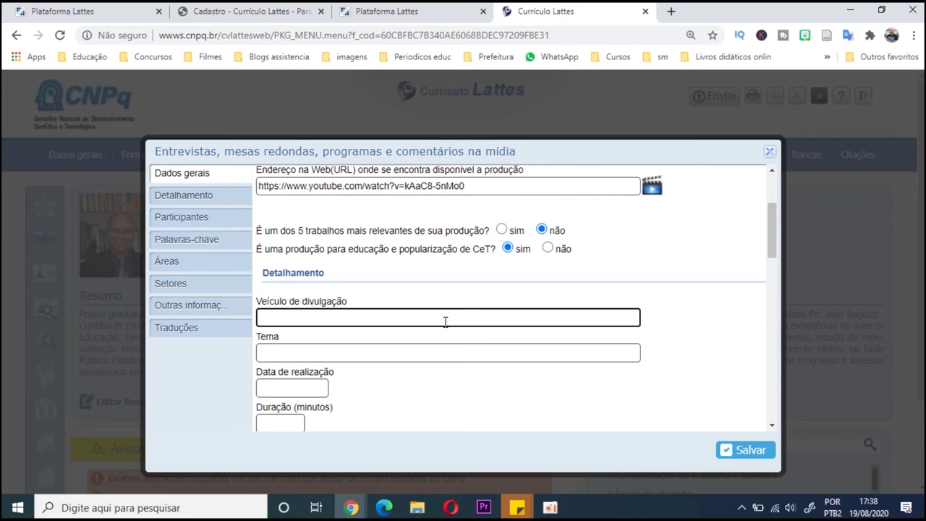
{"action": "type", "text": "Plataforma do Youtub"}
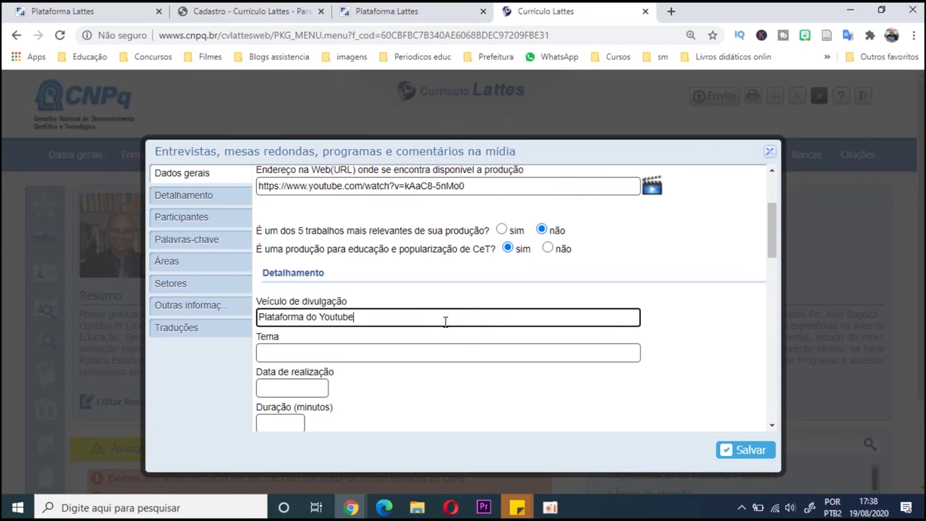
{"action": "type", "text": "e"}
{"action": "scroll", "coordinate": [417, 355], "scroll_direction": "up", "scroll_amount": 2}
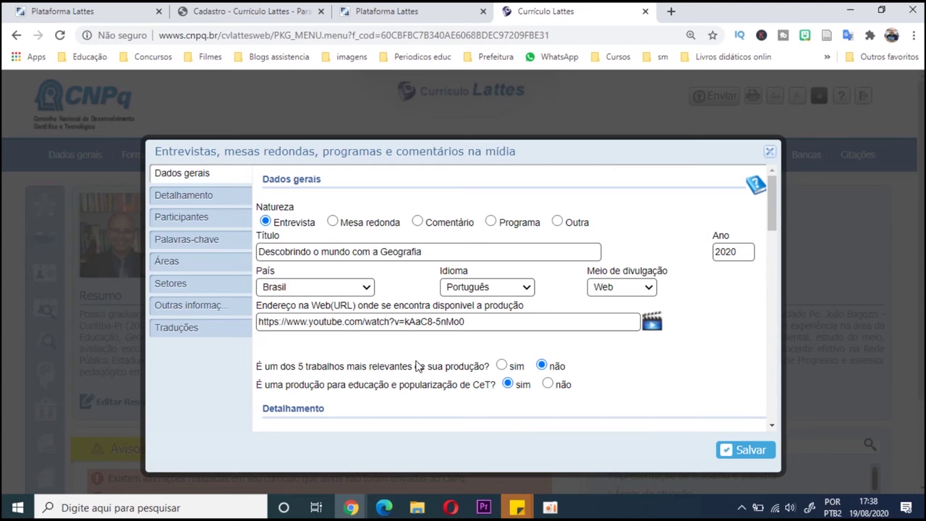
{"action": "scroll", "coordinate": [418, 366], "scroll_direction": "down", "scroll_amount": 3}
{"action": "left_click", "coordinate": [373, 285]}
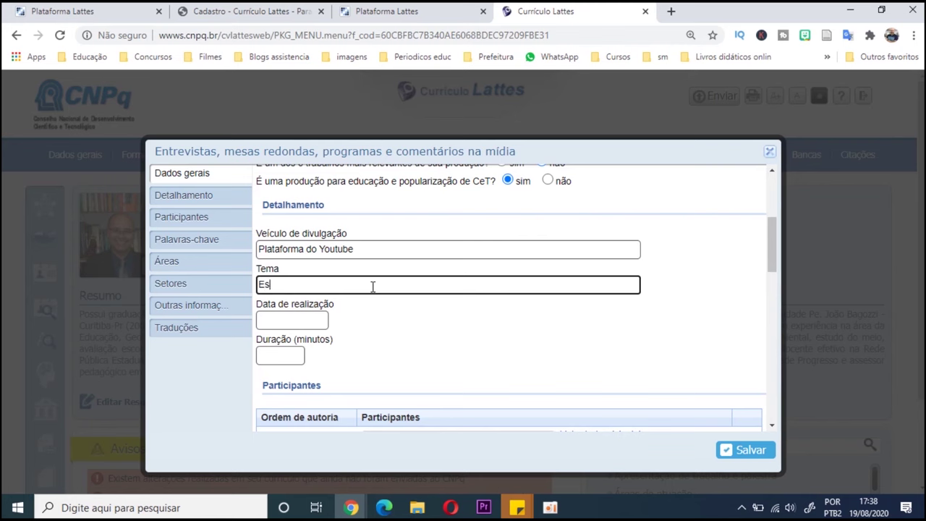
{"action": "type", "text": "Ensino de Geograif"}
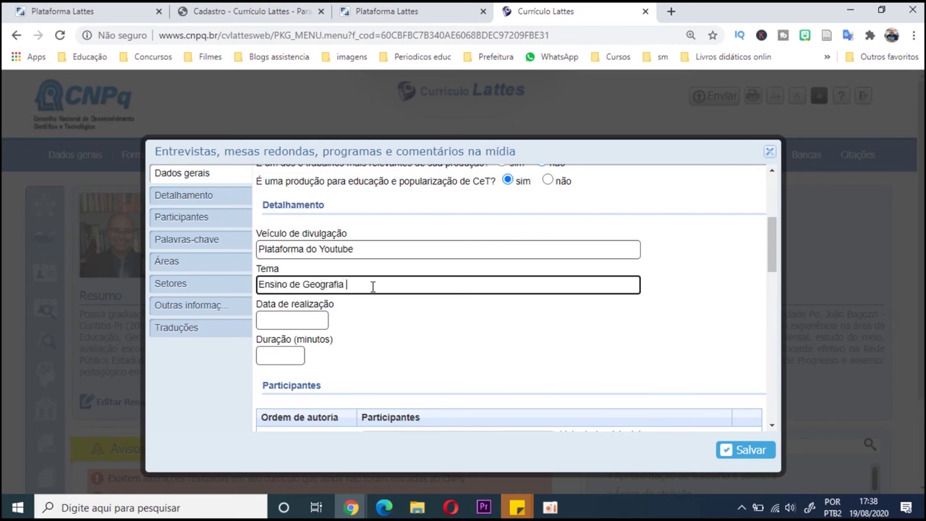
{"action": "type", "text": "a e a BNCC"}
- Set the date held to 18/08/2020 and the duration to 73 minutes
{"action": "left_click", "coordinate": [311, 322]}
{"action": "left_click", "coordinate": [323, 306]}
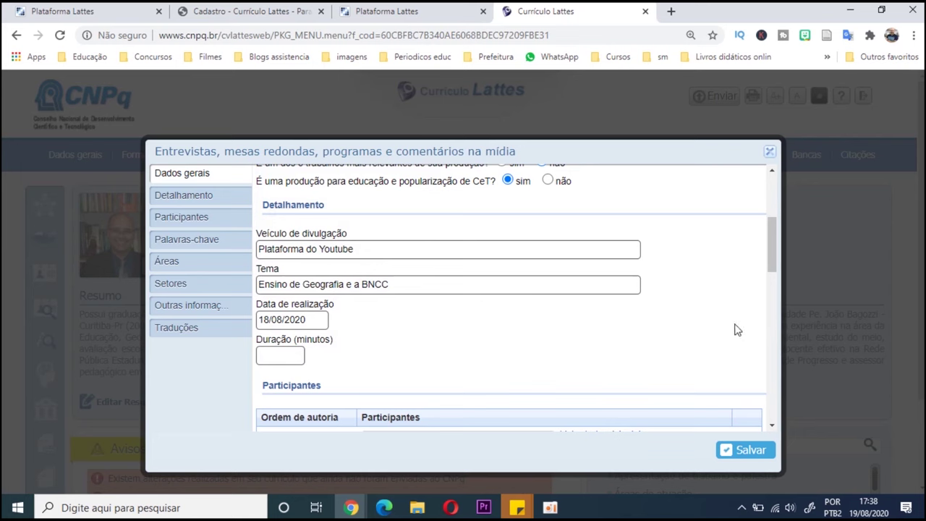
{"action": "left_click", "coordinate": [303, 353]}
{"action": "type", "text": "73"}
{"action": "scroll", "coordinate": [405, 362], "scroll_direction": "down", "scroll_amount": 1}
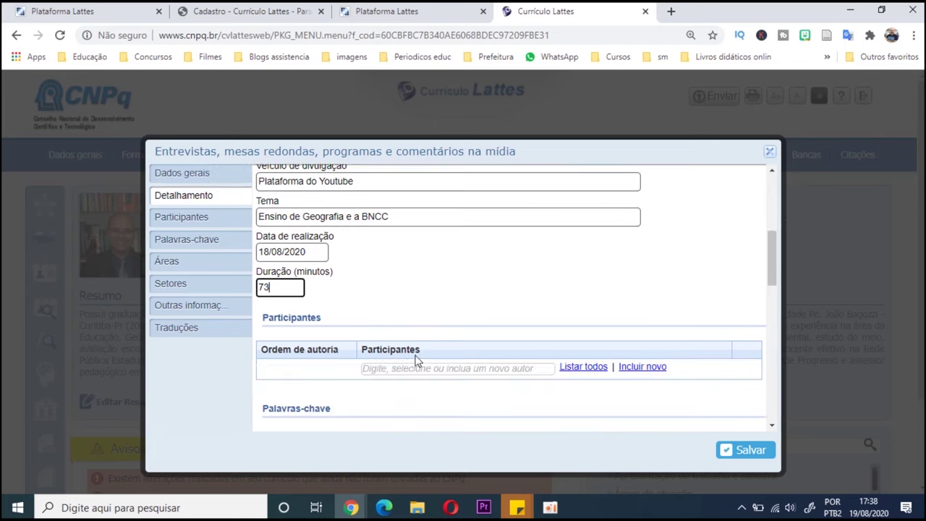
{"action": "left_click", "coordinate": [444, 370]}
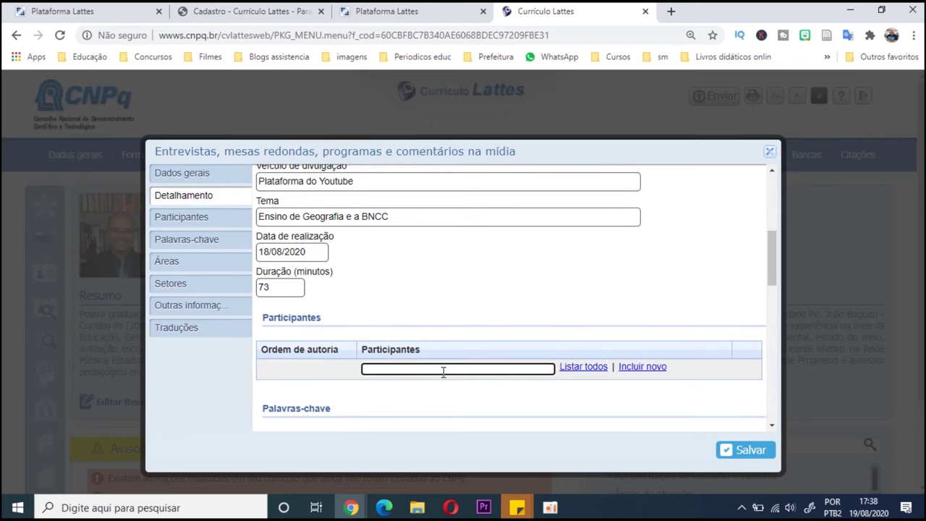
- Add a registered participant, then register a new participant with full and citation names
{"action": "type", "text": "ivan"}
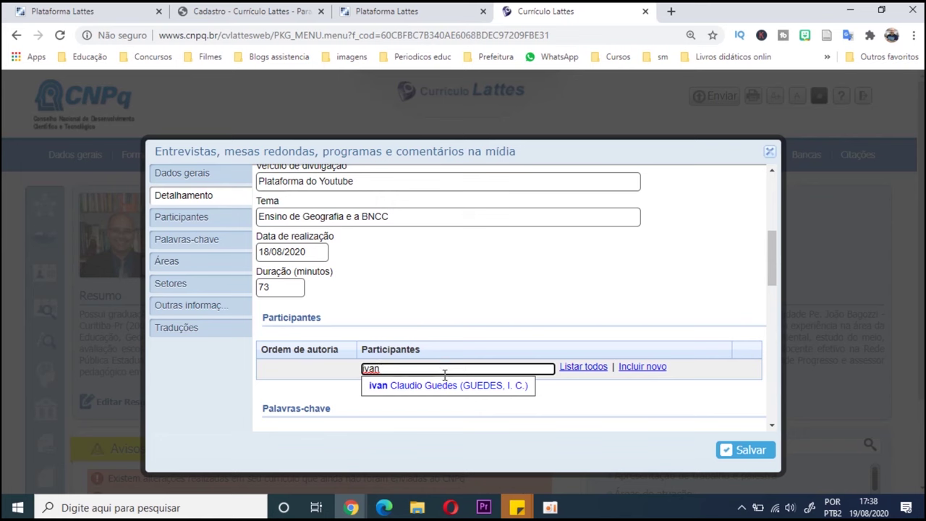
{"action": "left_click", "coordinate": [450, 386]}
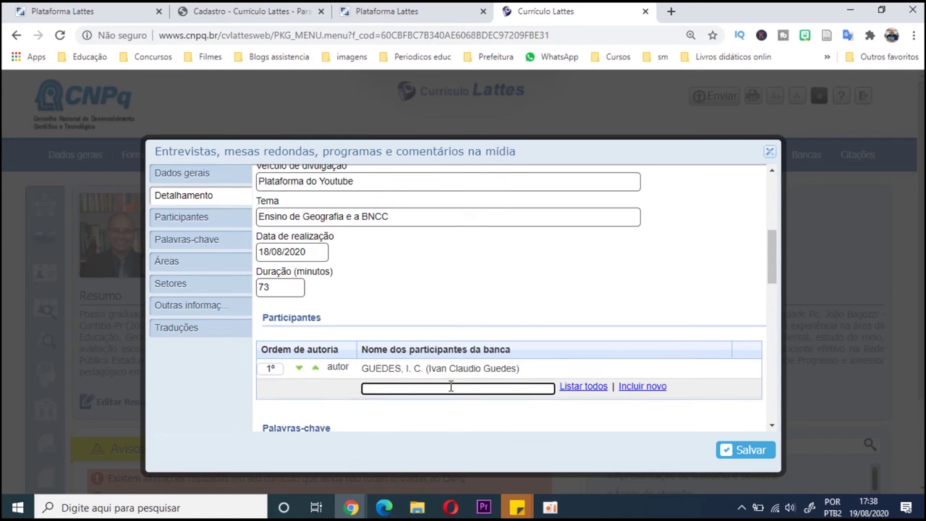
{"action": "left_click", "coordinate": [643, 386]}
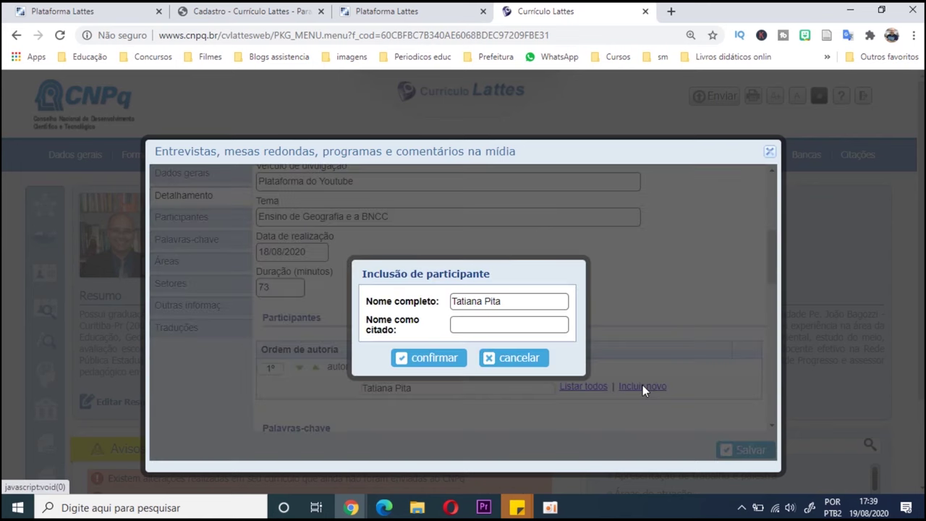
{"action": "left_click", "coordinate": [485, 303]}
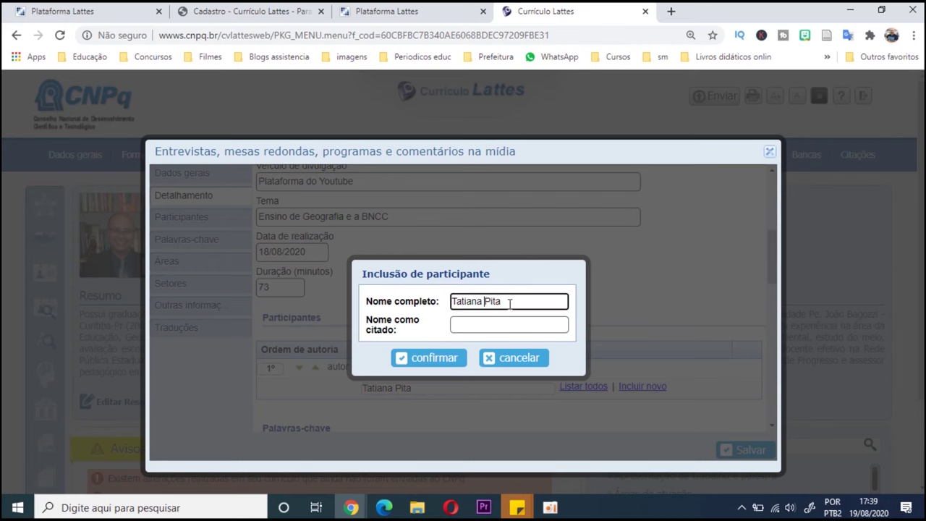
{"action": "left_click", "coordinate": [502, 320]}
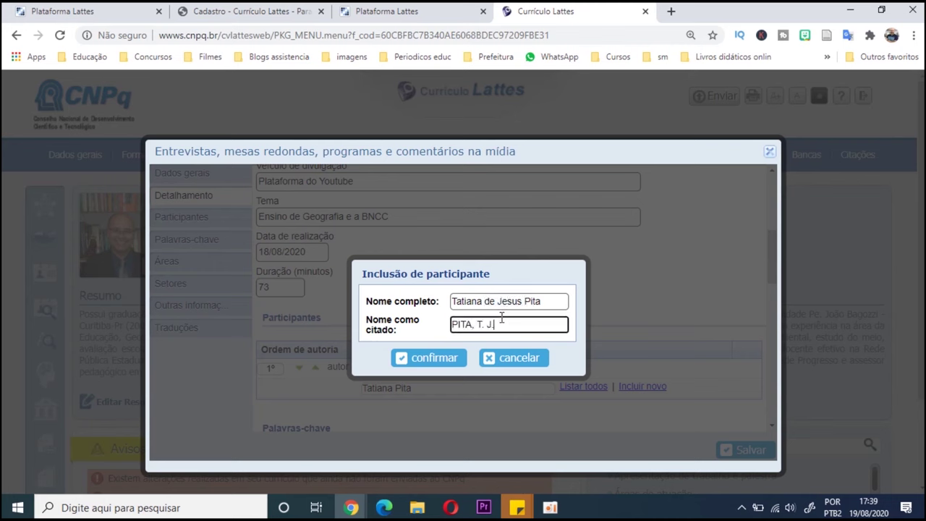
{"action": "left_click", "coordinate": [445, 358]}
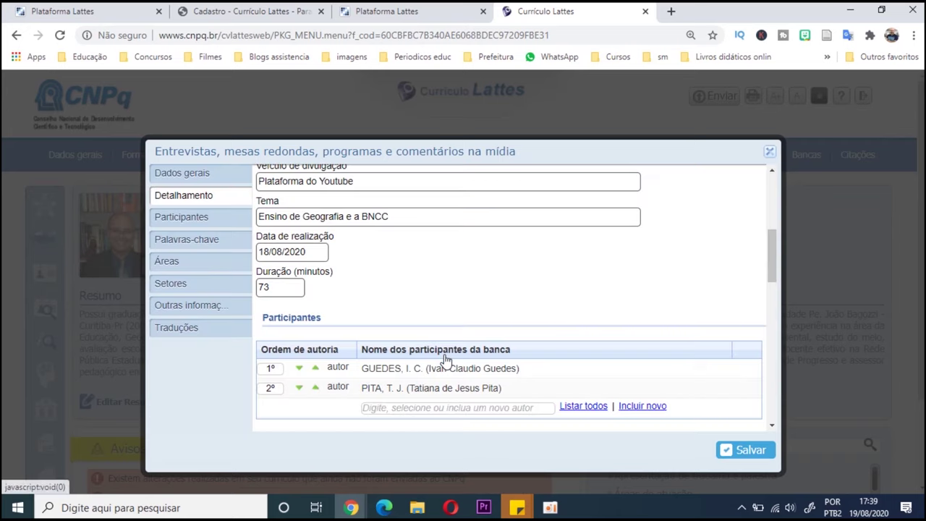
{"action": "scroll", "coordinate": [434, 403], "scroll_direction": "down", "scroll_amount": 1}
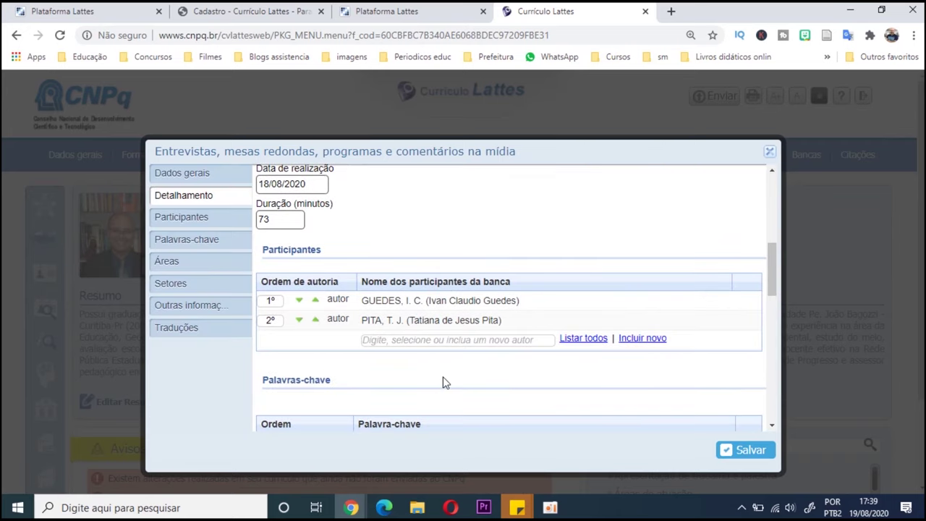
- Add the keywords 'Ensino de Geografia' and 'BNCC'
{"action": "scroll", "coordinate": [442, 381], "scroll_direction": "down", "scroll_amount": 1}
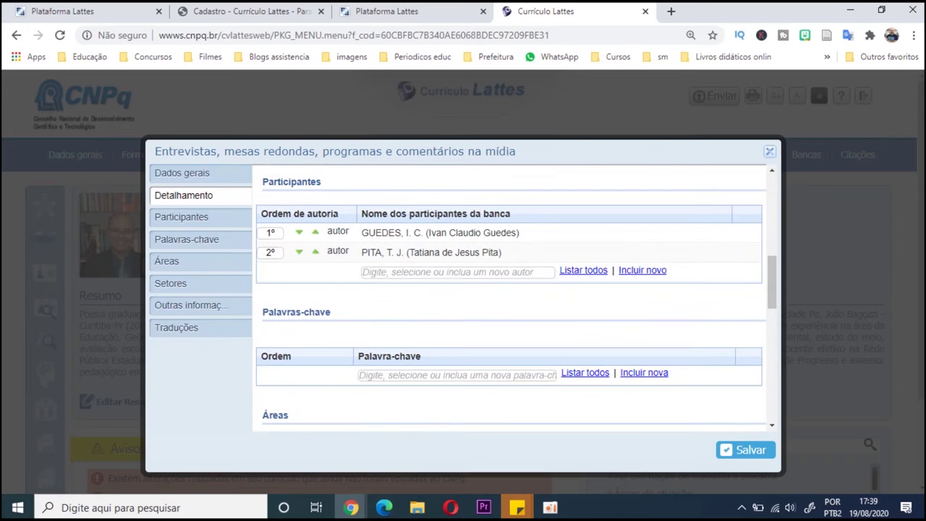
{"action": "left_click", "coordinate": [416, 377]}
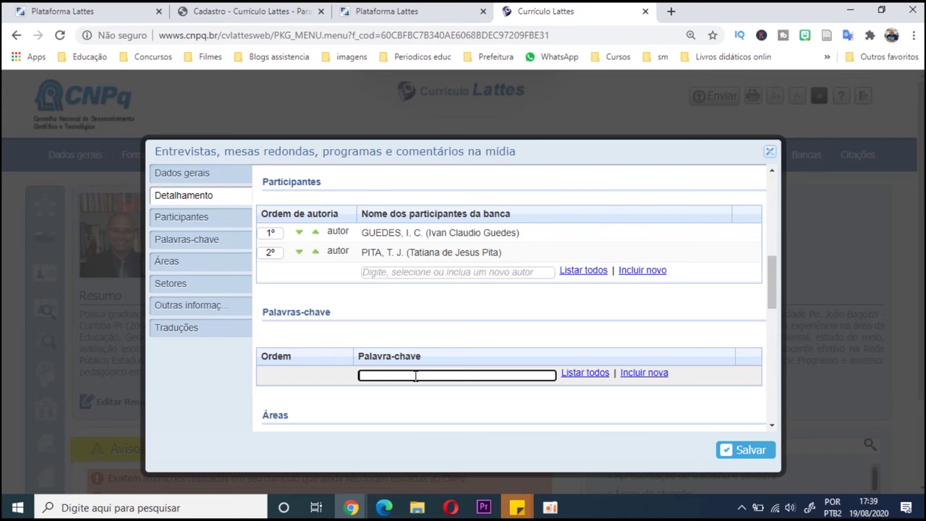
{"action": "scroll", "coordinate": [416, 376], "scroll_direction": "down", "scroll_amount": 1}
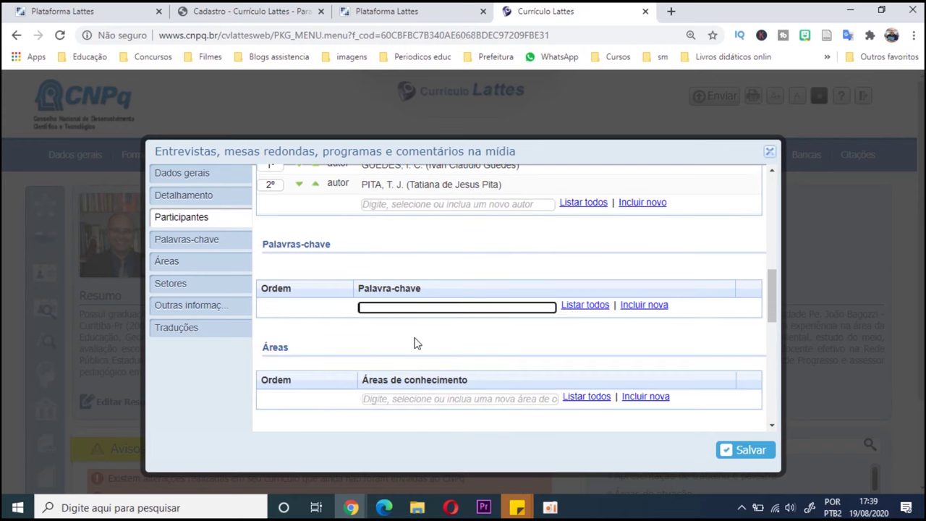
{"action": "type", "text": "Ensino de Geografia"}
{"action": "key", "text": "Return"}
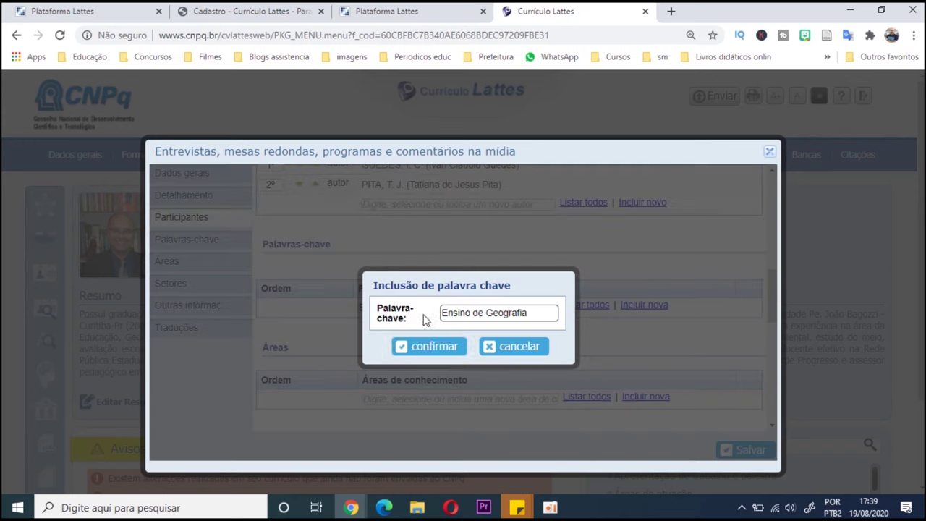
{"action": "left_click", "coordinate": [433, 346]}
{"action": "type", "text": "BNCC"}
{"action": "key", "text": "Return"}
{"action": "left_click", "coordinate": [434, 345]}
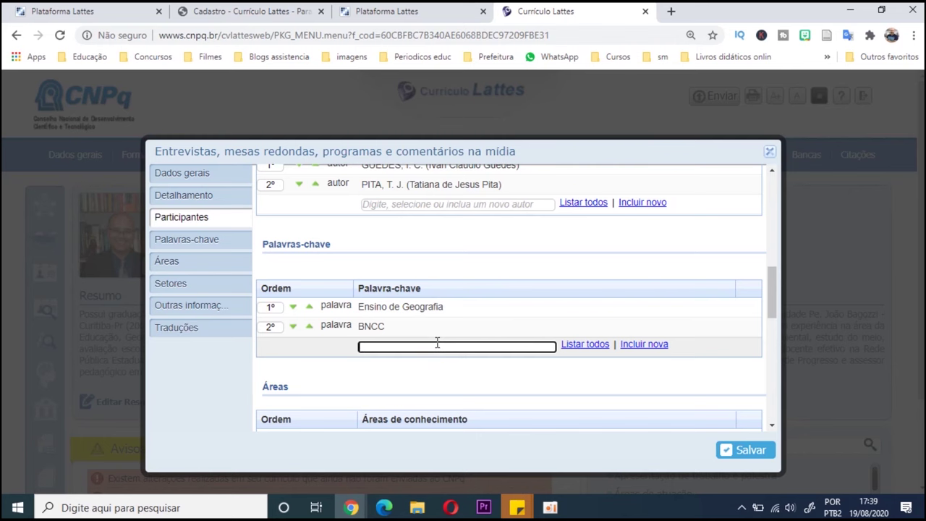
- Add Geografia and Educação básica from the autocomplete as third and fourth keywords
{"action": "type", "text": "Geogr"}
{"action": "left_click", "coordinate": [415, 364]}
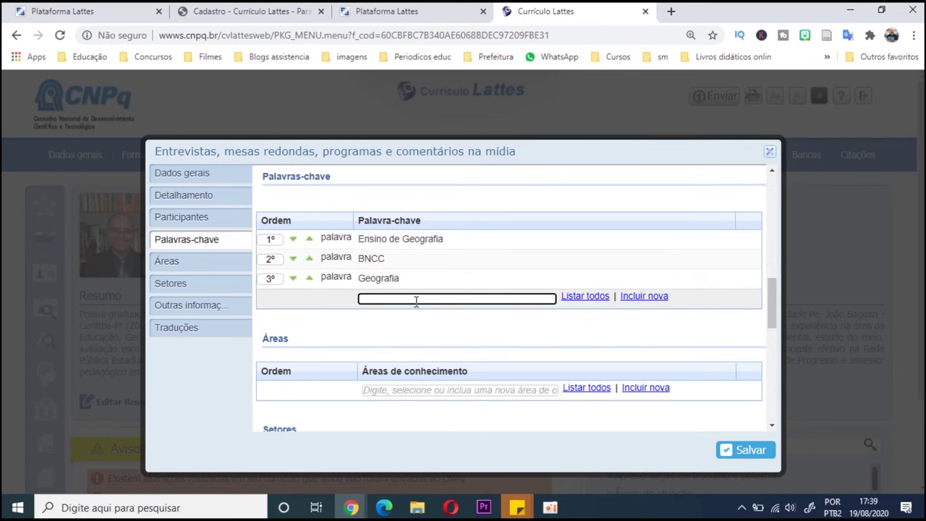
{"action": "type", "text": "Educa"}
{"action": "left_click", "coordinate": [415, 355]}
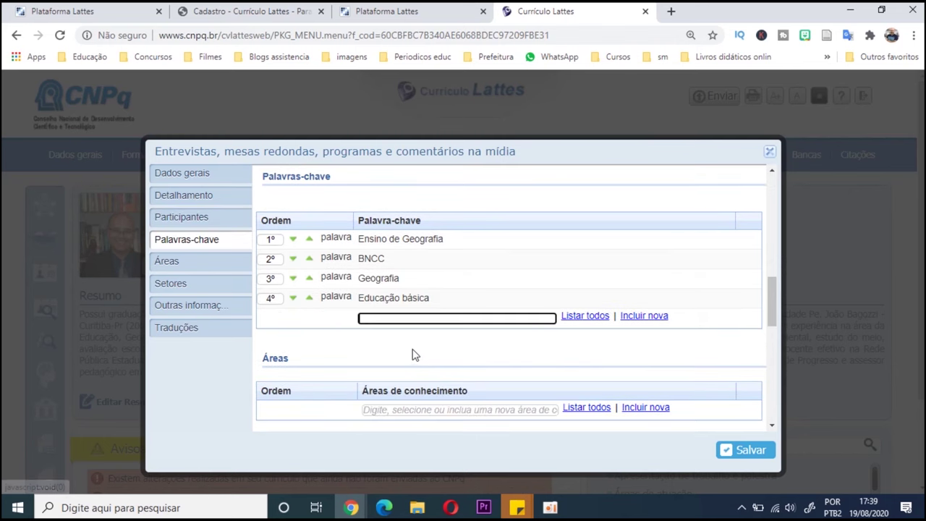
{"action": "scroll", "coordinate": [413, 353], "scroll_direction": "down", "scroll_amount": 1}
{"action": "left_click", "coordinate": [410, 342]}
- Add the area Educação and a new area Educação infantil filed under Ciências Humanas > Educação
{"action": "type", "text": "E"}
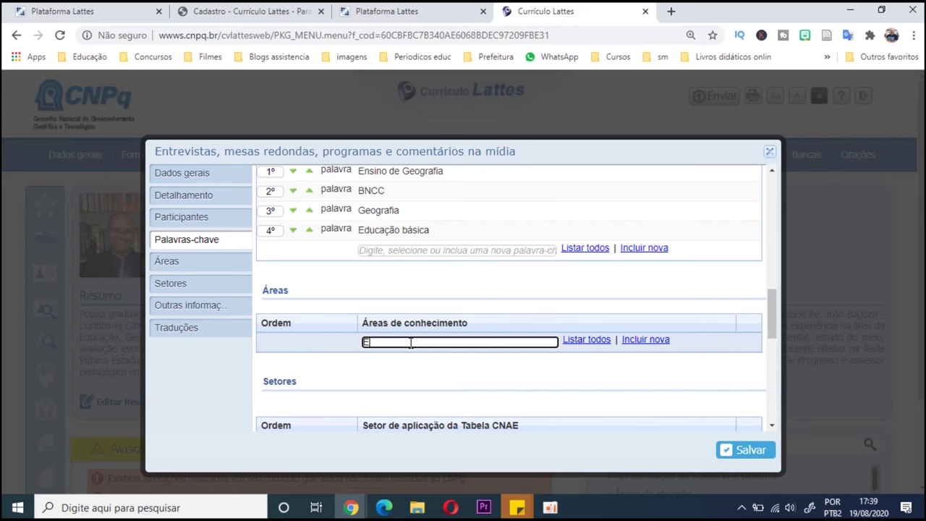
{"action": "type", "text": "duca"}
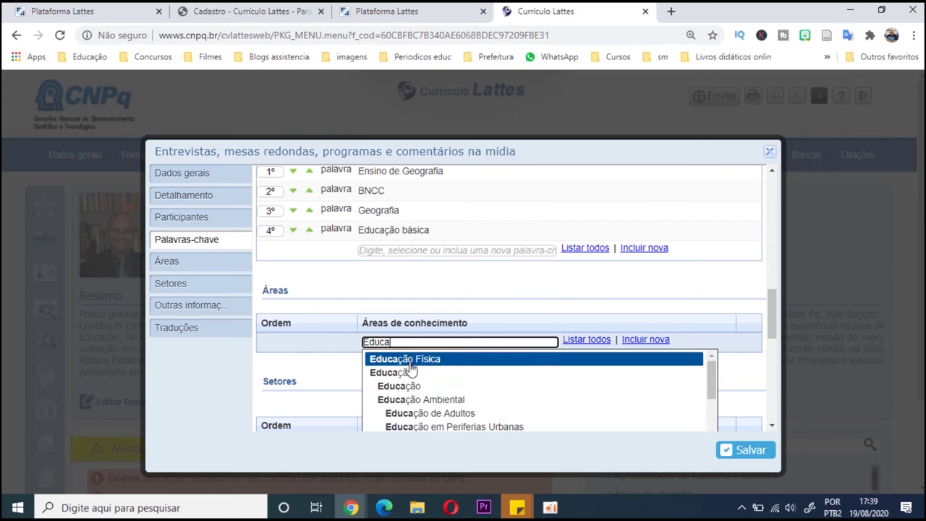
{"action": "left_click", "coordinate": [412, 376]}
{"action": "scroll", "coordinate": [415, 377], "scroll_direction": "down", "scroll_amount": 2}
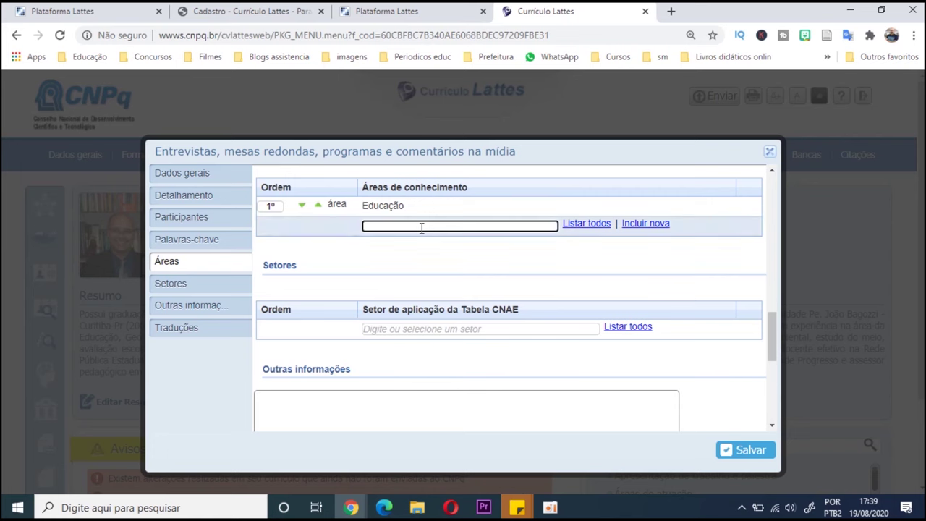
{"action": "type", "text": "Educação infatn"}
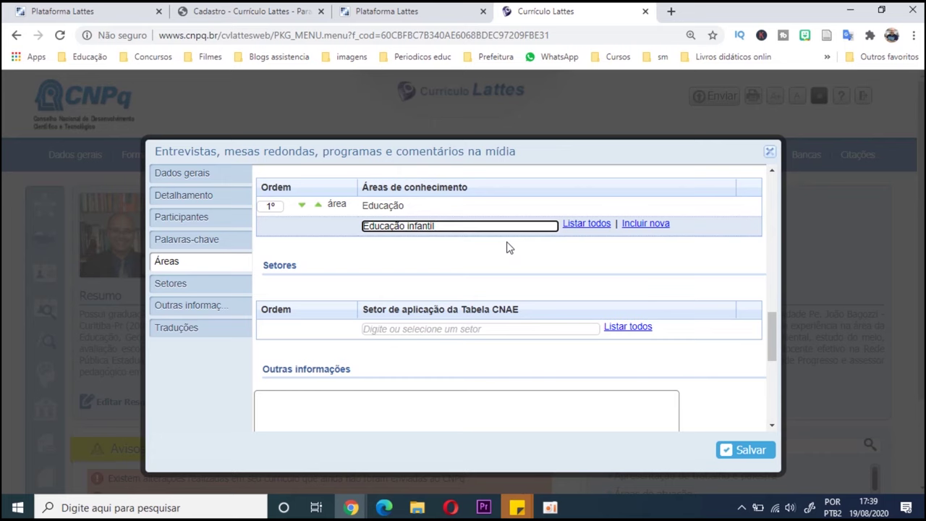
{"action": "key", "text": "Return"}
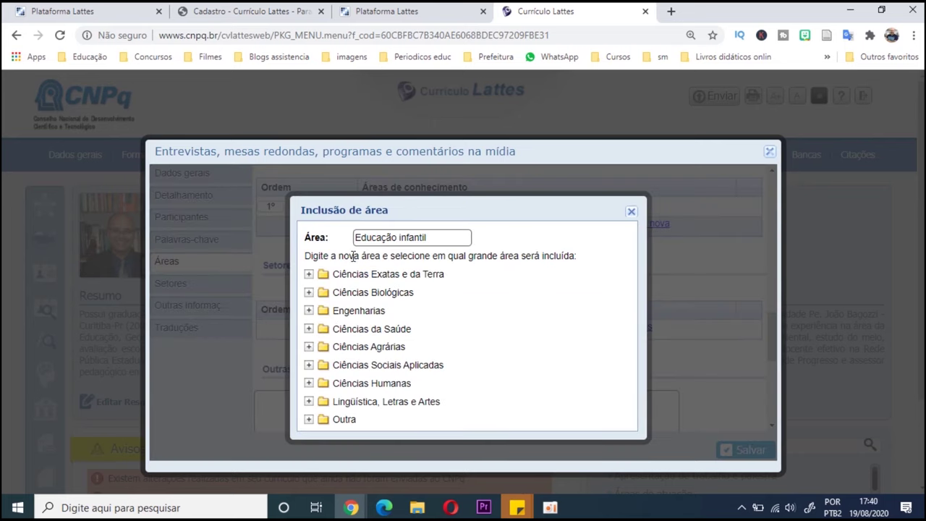
{"action": "left_click", "coordinate": [309, 383]}
{"action": "scroll", "coordinate": [306, 368], "scroll_direction": "down", "scroll_amount": 3}
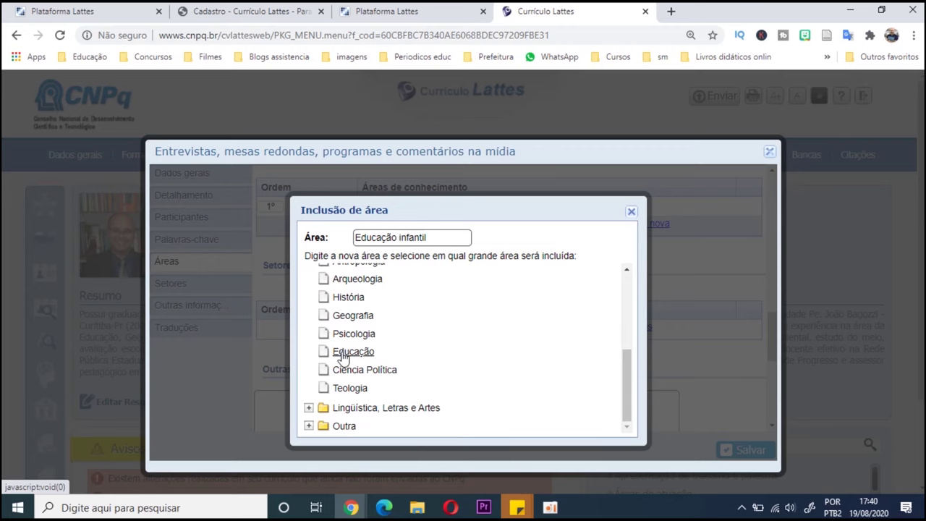
{"action": "left_click", "coordinate": [344, 355]}
- Choose Educação as the application sector from the full sector list
{"action": "scroll", "coordinate": [400, 287], "scroll_direction": "down", "scroll_amount": 2}
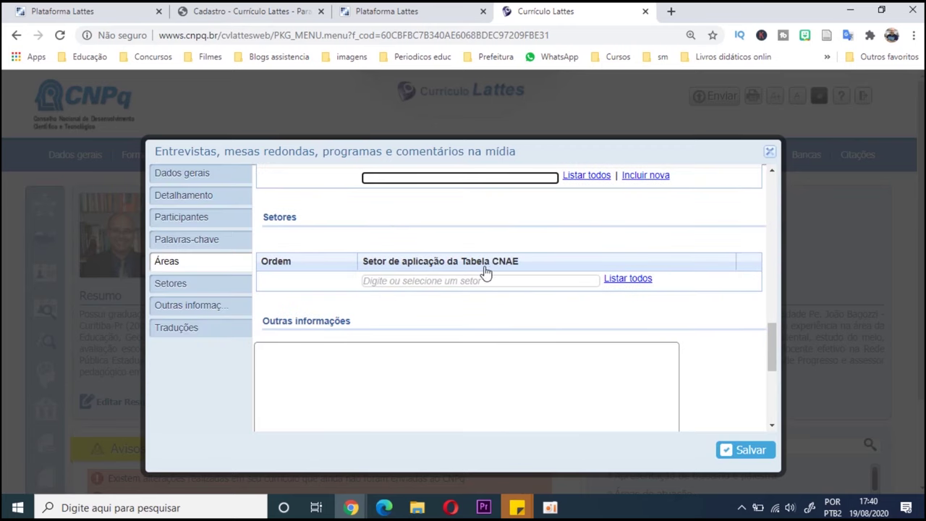
{"action": "left_click", "coordinate": [611, 284]}
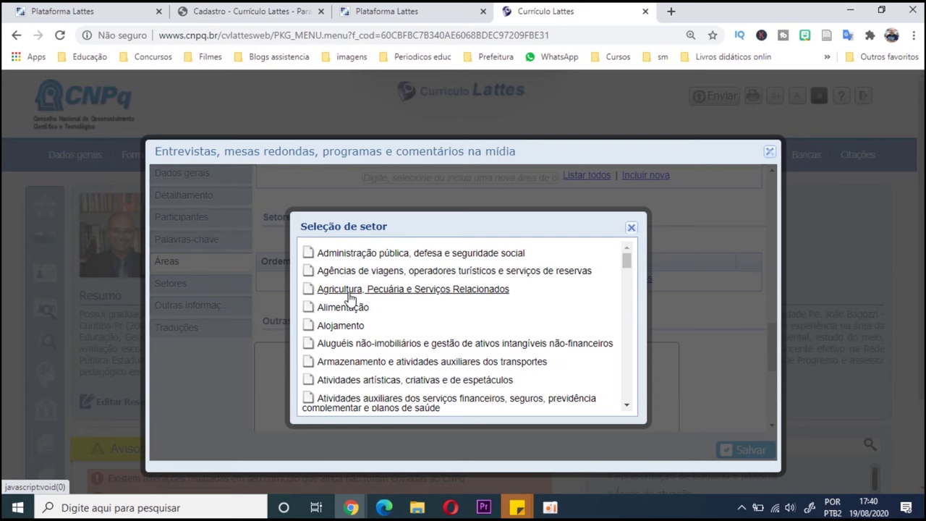
{"action": "scroll", "coordinate": [350, 298], "scroll_direction": "down", "scroll_amount": 10}
{"action": "left_click", "coordinate": [343, 307]}
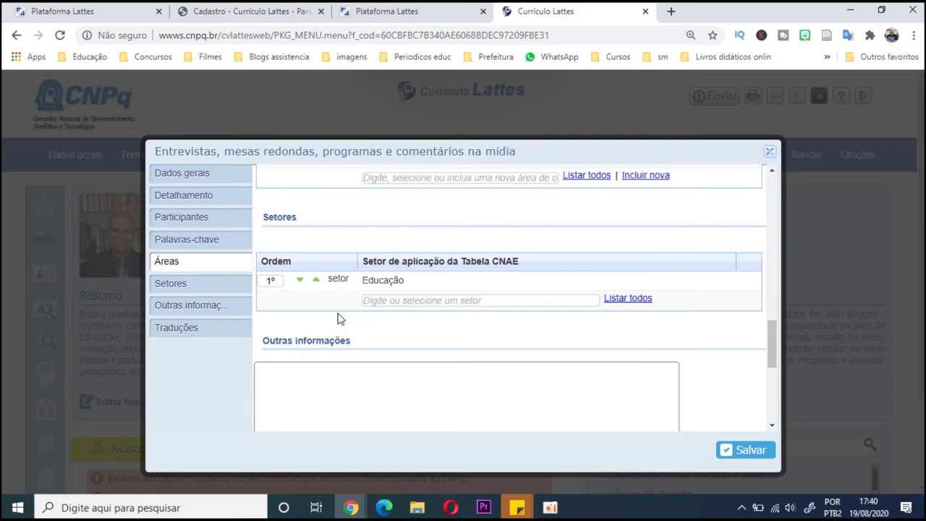
{"action": "scroll", "coordinate": [361, 339], "scroll_direction": "down", "scroll_amount": 3}
- Save the interview 'Descobrindo o mundo com a Geografia' and close the media entries list
{"action": "scroll", "coordinate": [374, 306], "scroll_direction": "up", "scroll_amount": 1}
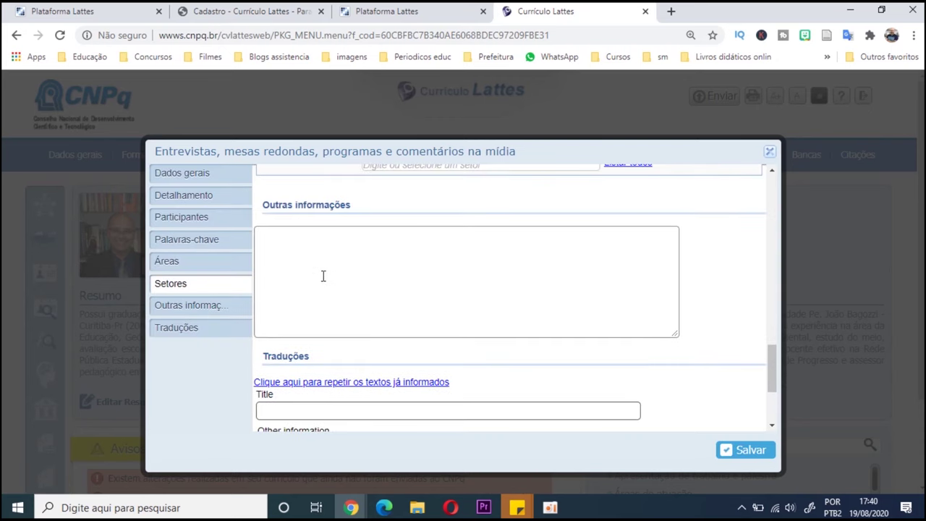
{"action": "left_click", "coordinate": [323, 276]}
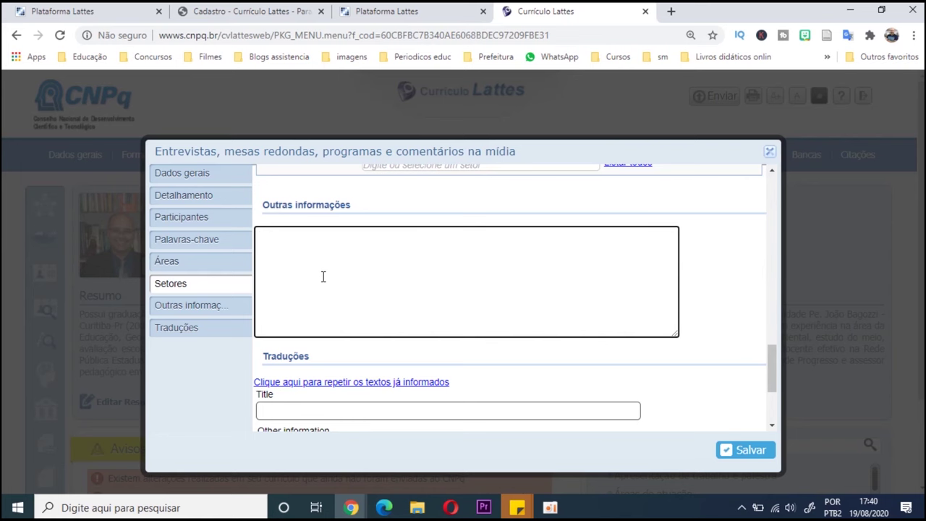
{"action": "scroll", "coordinate": [318, 266], "scroll_direction": "down", "scroll_amount": 1}
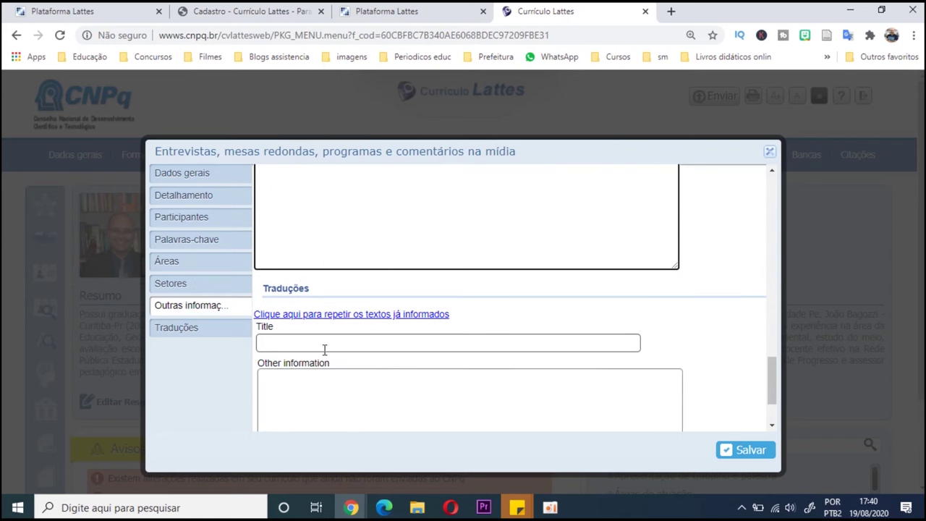
{"action": "scroll", "coordinate": [307, 348], "scroll_direction": "down", "scroll_amount": 1}
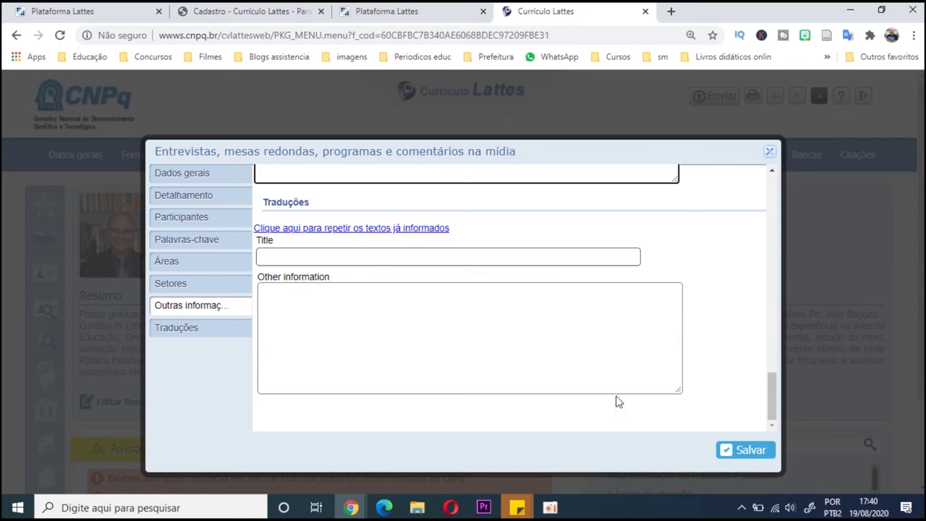
{"action": "left_click", "coordinate": [729, 451]}
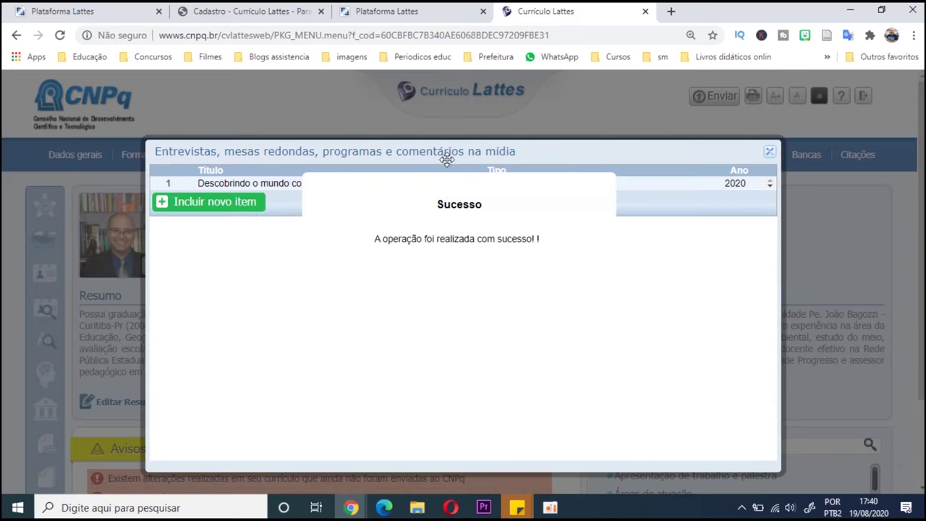
{"action": "left_click", "coordinate": [768, 154]}
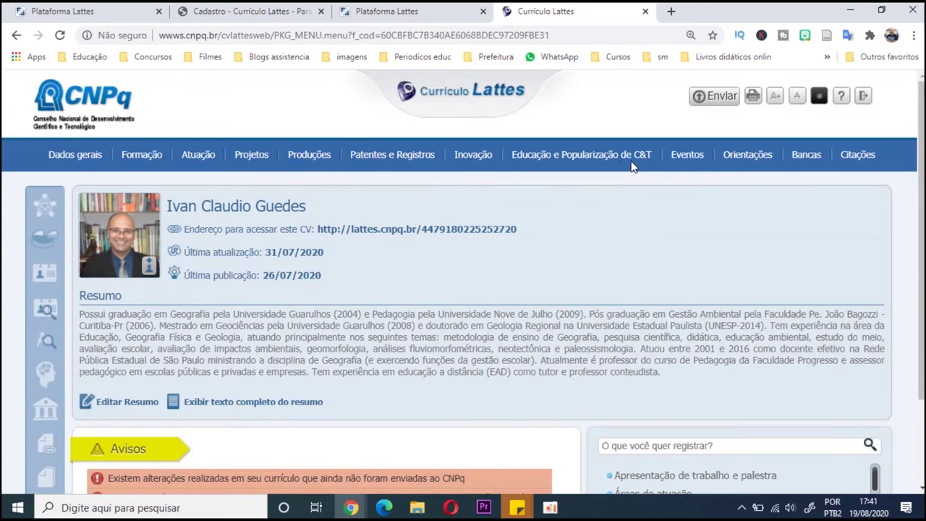
{"action": "mouse_move", "coordinate": [606, 161]}
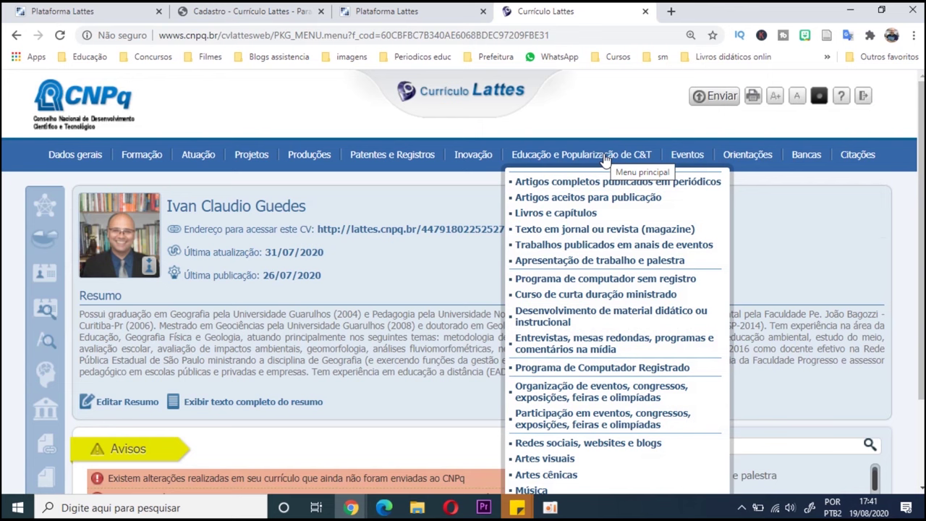
{"action": "mouse_move", "coordinate": [684, 159]}
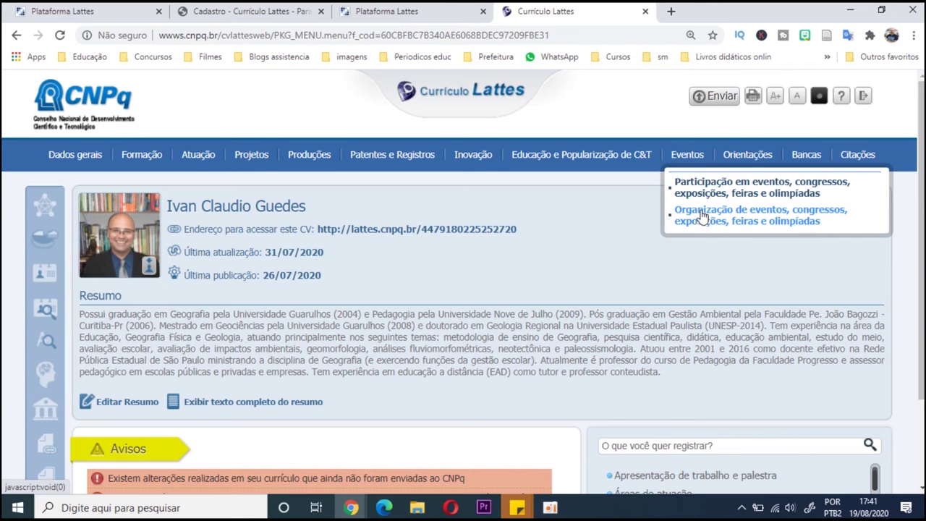
{"action": "left_click", "coordinate": [707, 196]}
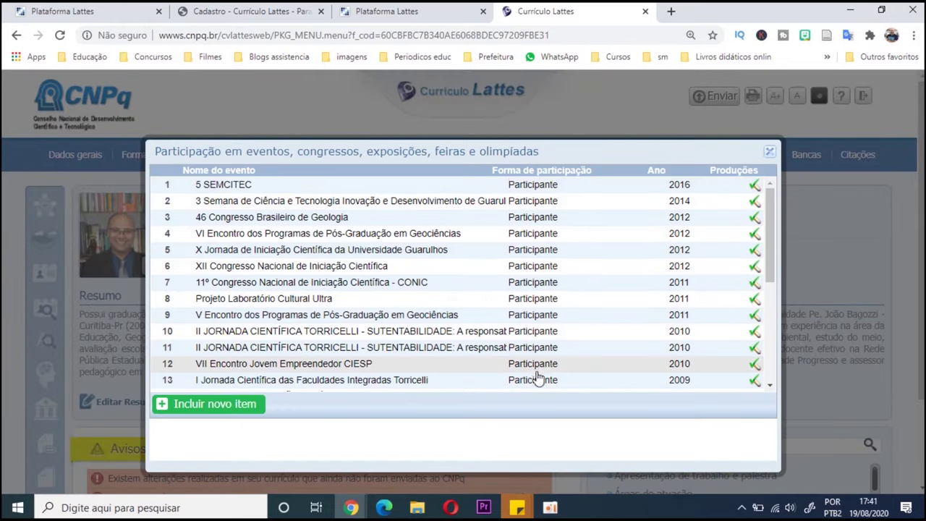
{"action": "scroll", "coordinate": [533, 379], "scroll_direction": "down", "scroll_amount": 2}
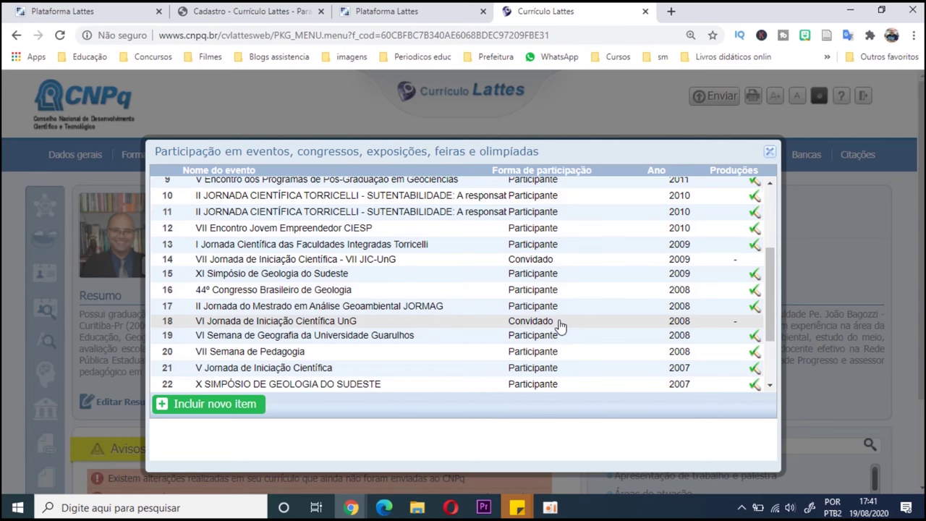
{"action": "scroll", "coordinate": [539, 325], "scroll_direction": "down", "scroll_amount": 3}
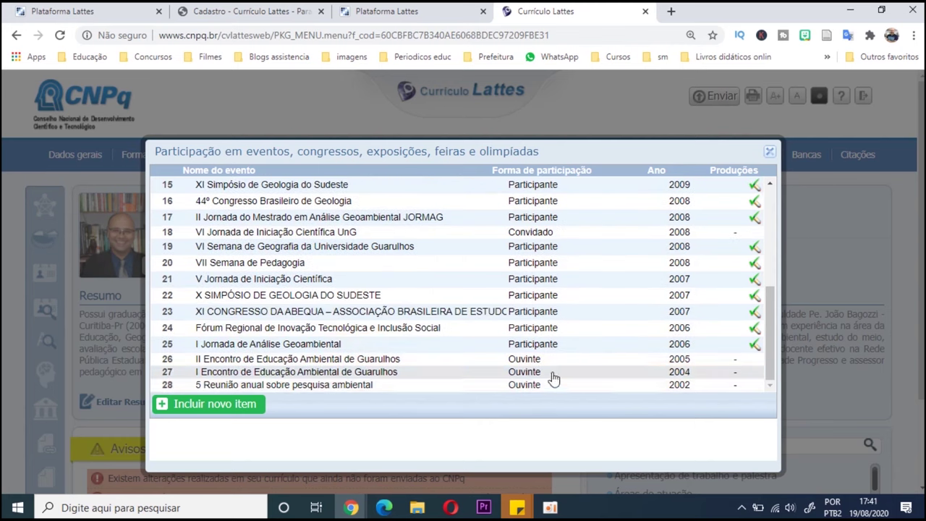
{"action": "scroll", "coordinate": [585, 316], "scroll_direction": "up", "scroll_amount": 7}
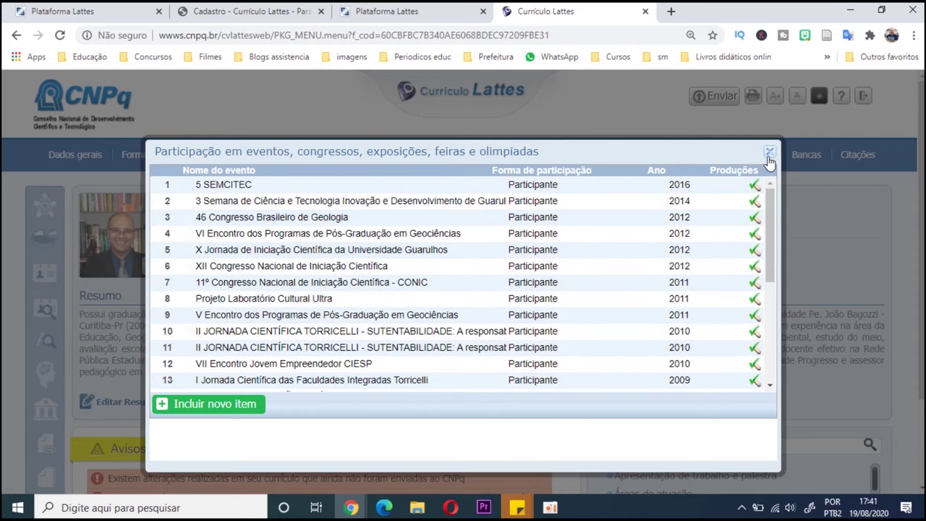
{"action": "left_click", "coordinate": [768, 151]}
{"action": "mouse_move", "coordinate": [747, 166]}
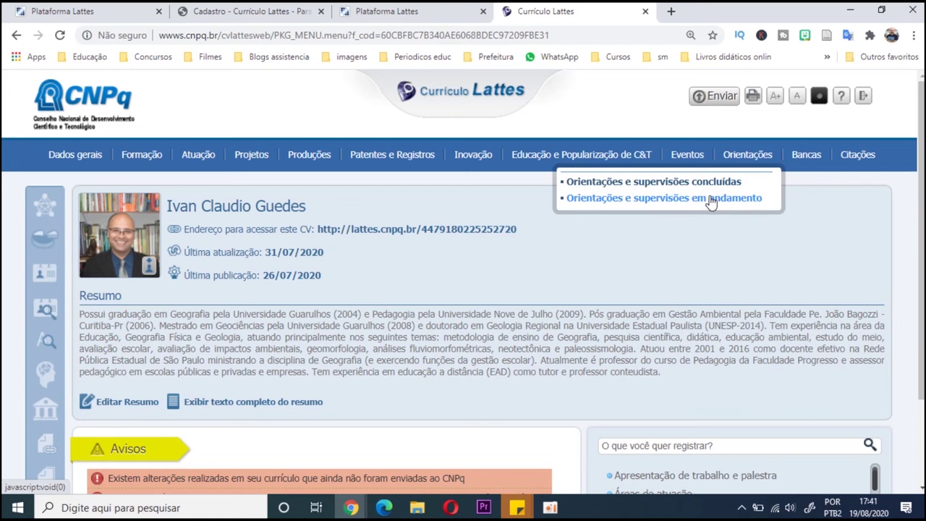
{"action": "mouse_move", "coordinate": [806, 160]}
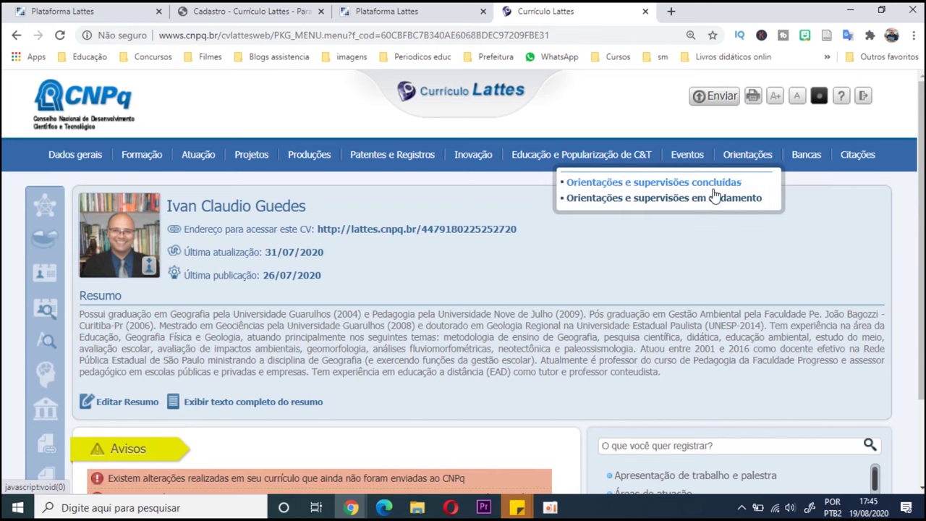
{"action": "mouse_move", "coordinate": [842, 161]}
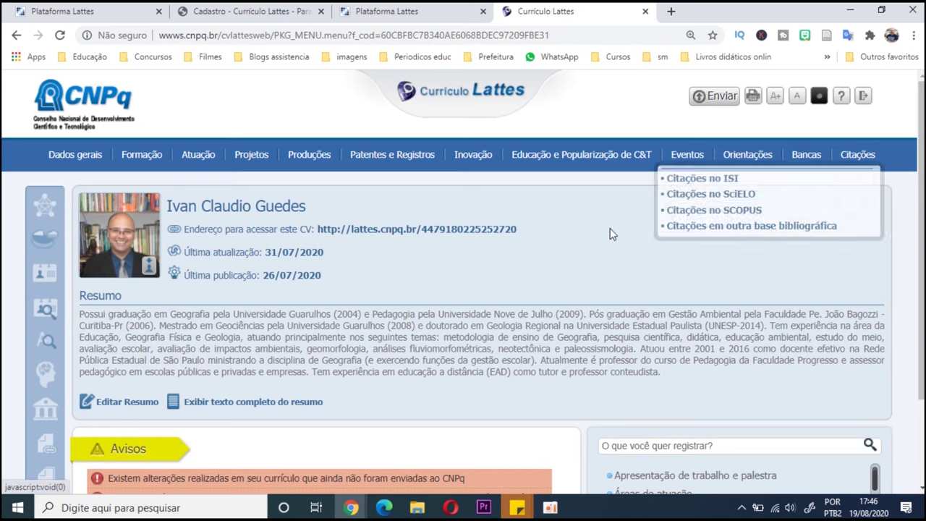
{"action": "scroll", "coordinate": [149, 230], "scroll_direction": "down", "scroll_amount": 1}
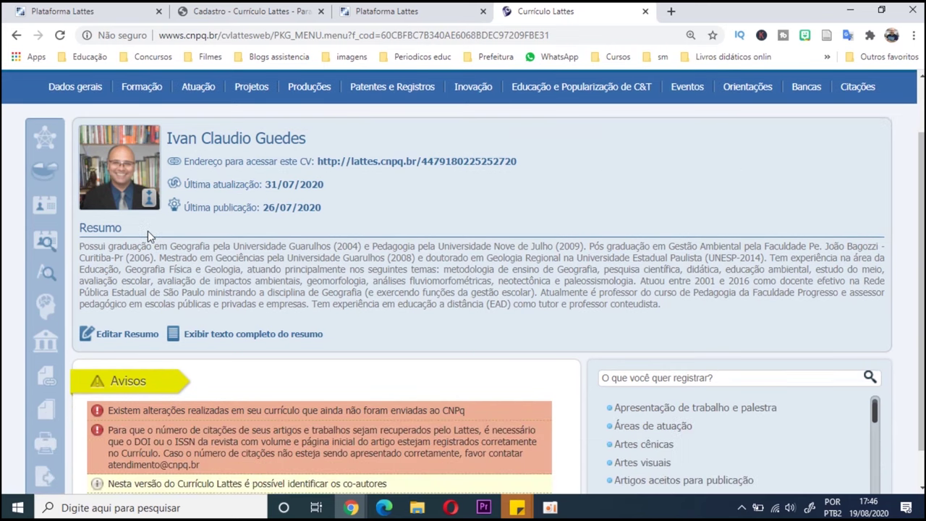
{"action": "scroll", "coordinate": [147, 231], "scroll_direction": "up", "scroll_amount": 1}
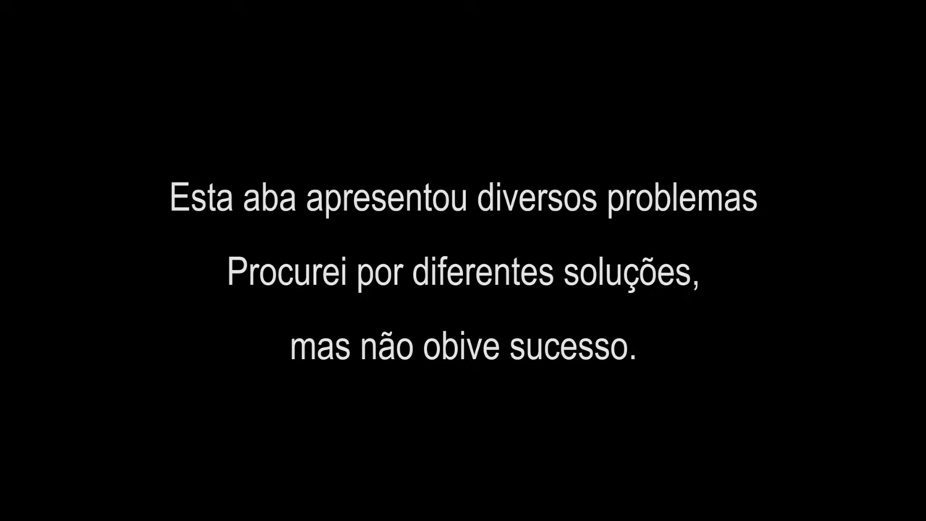